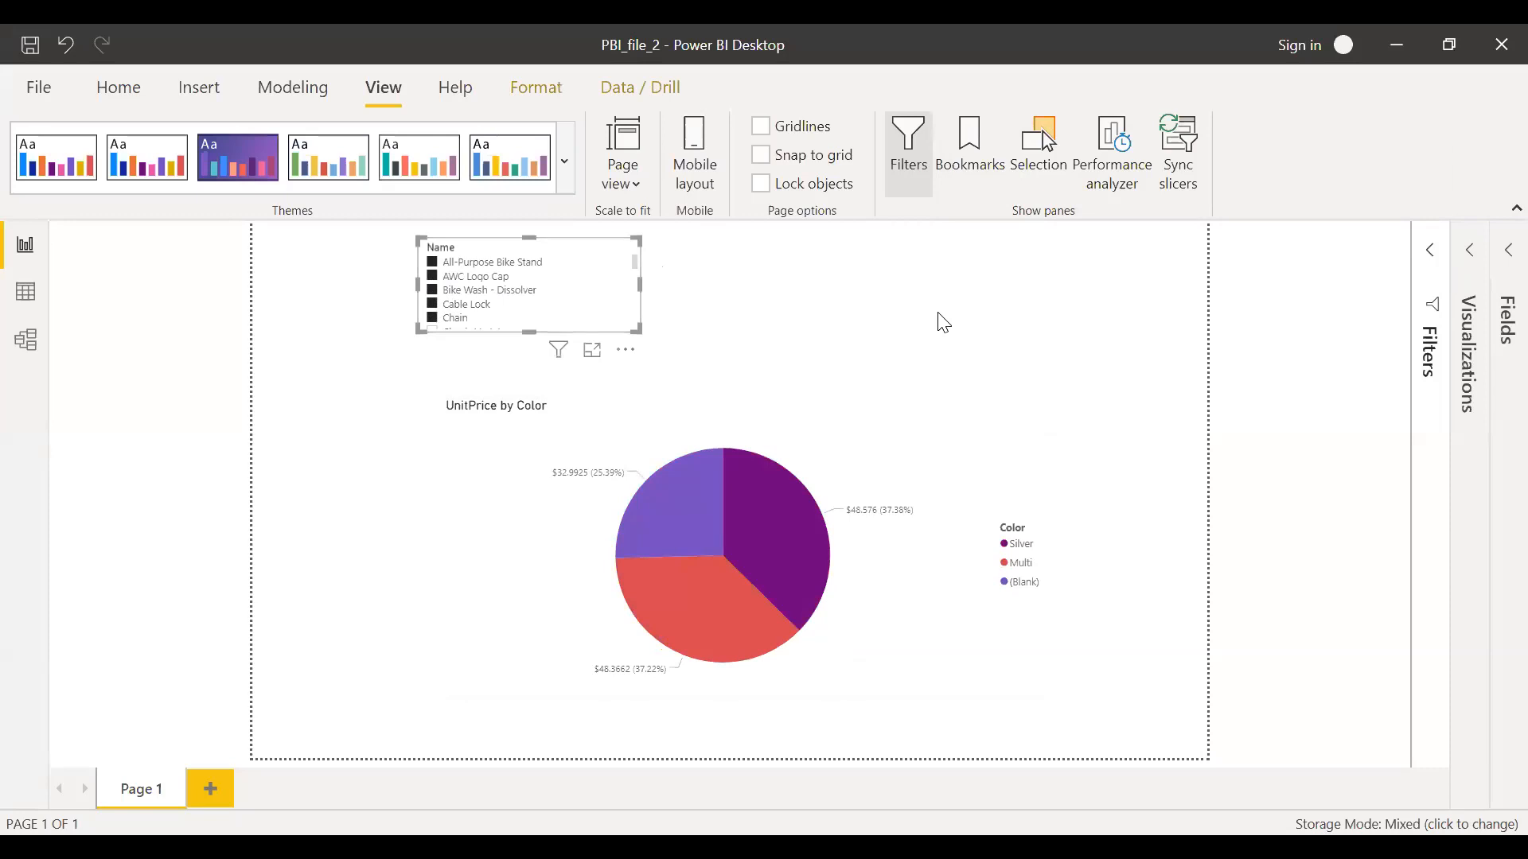
- Add a bookmark capturing the report page with the current Name slicer selections
left_click(943, 322)
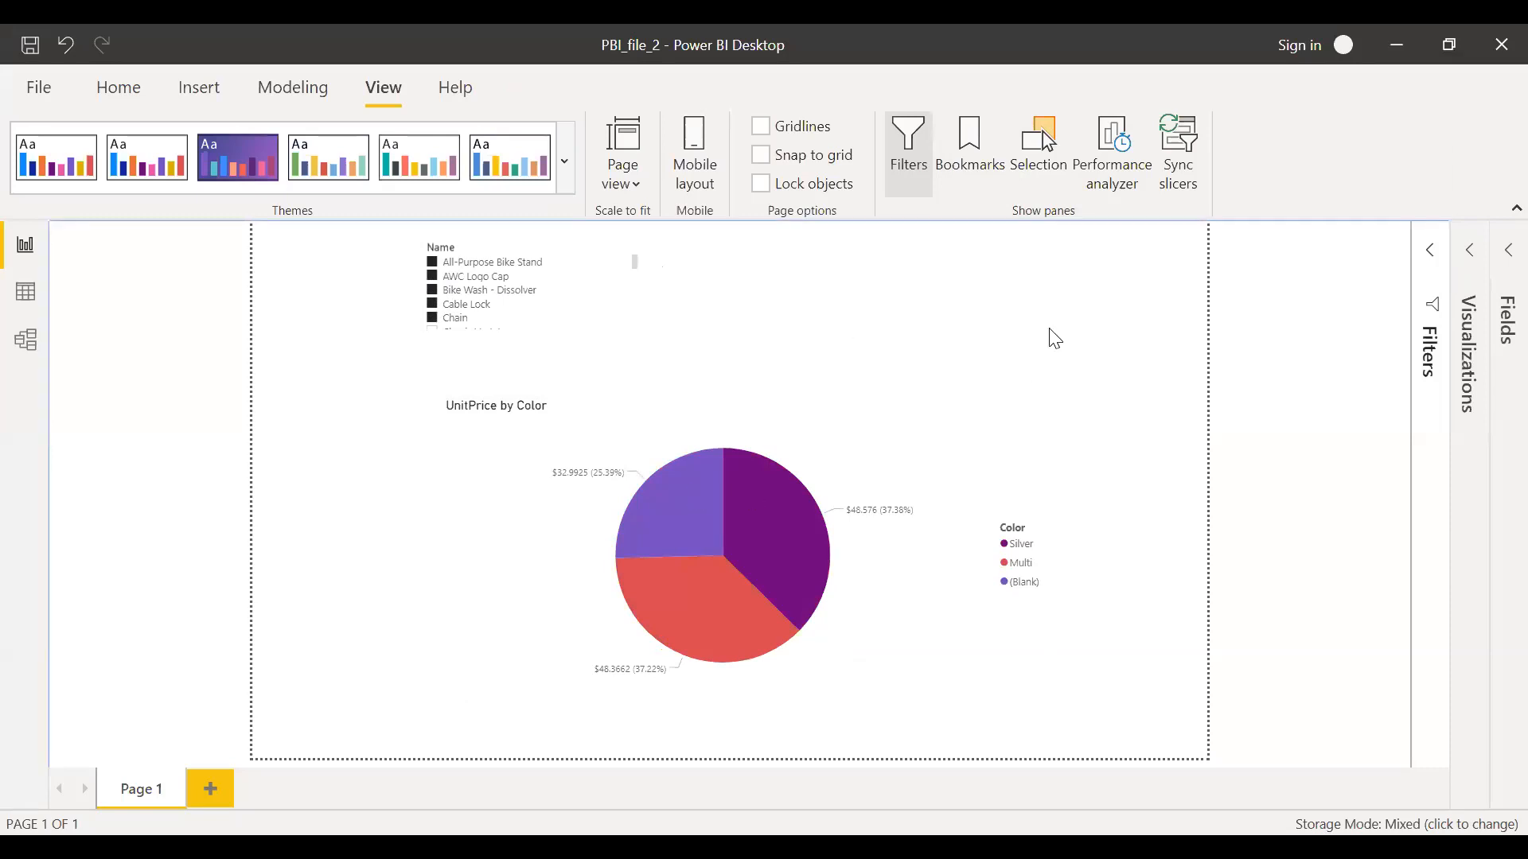
left_click(204, 91)
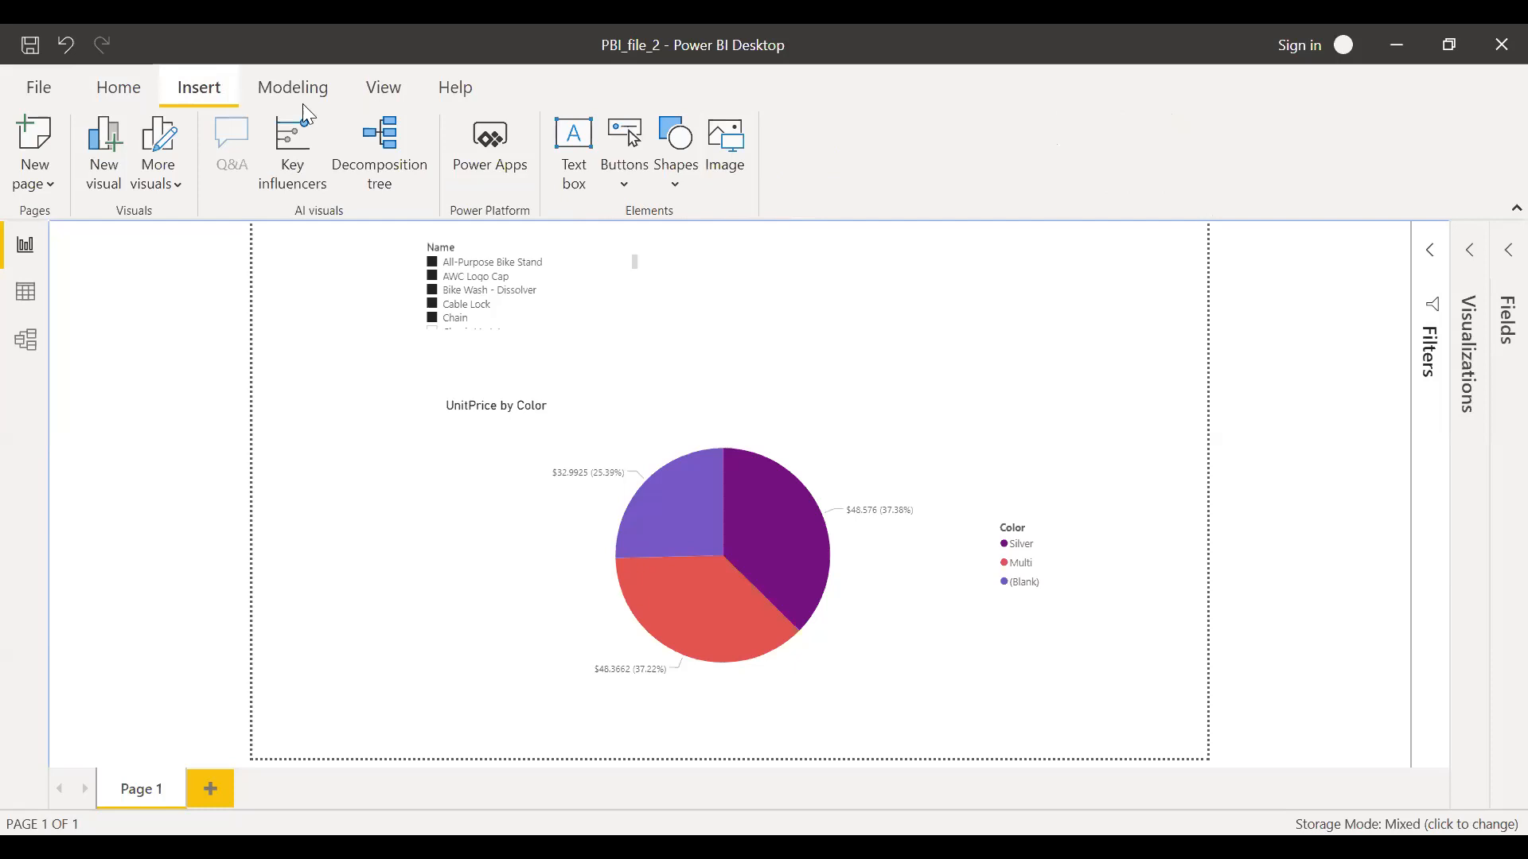
left_click(384, 93)
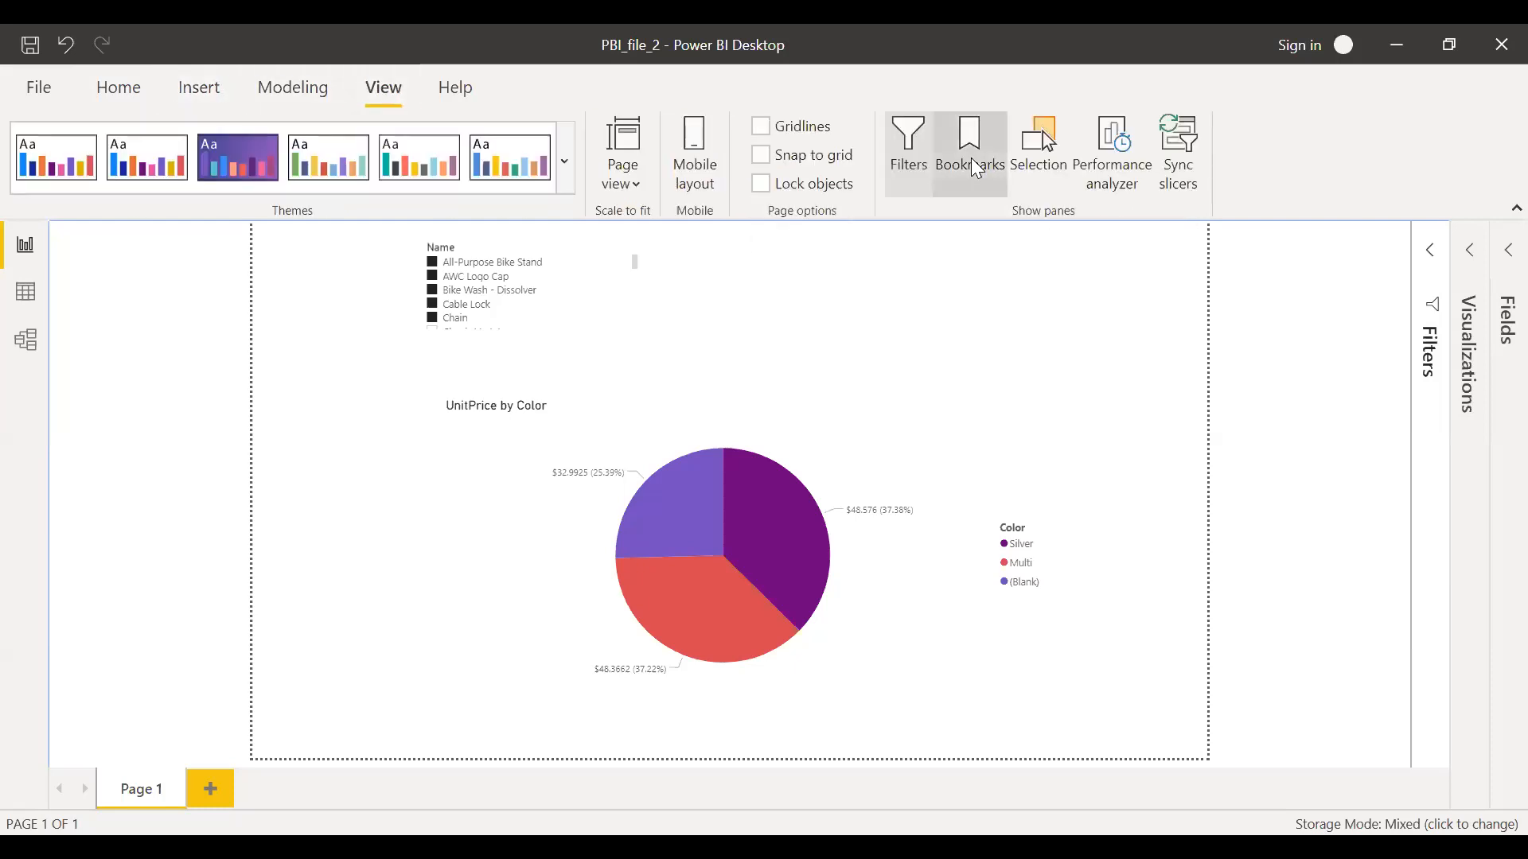
left_click(977, 170)
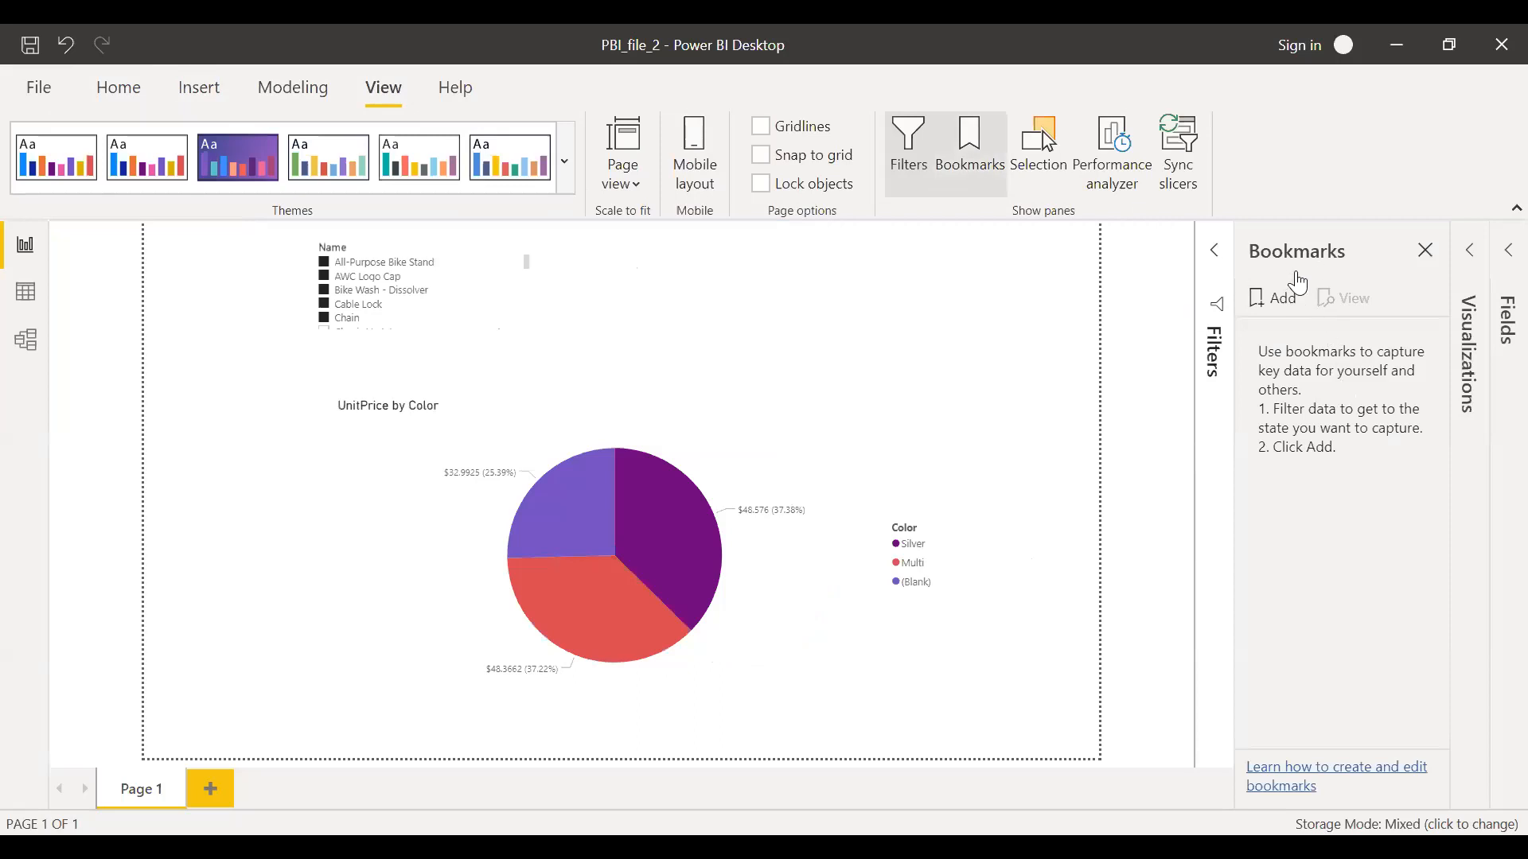
left_click(1296, 306)
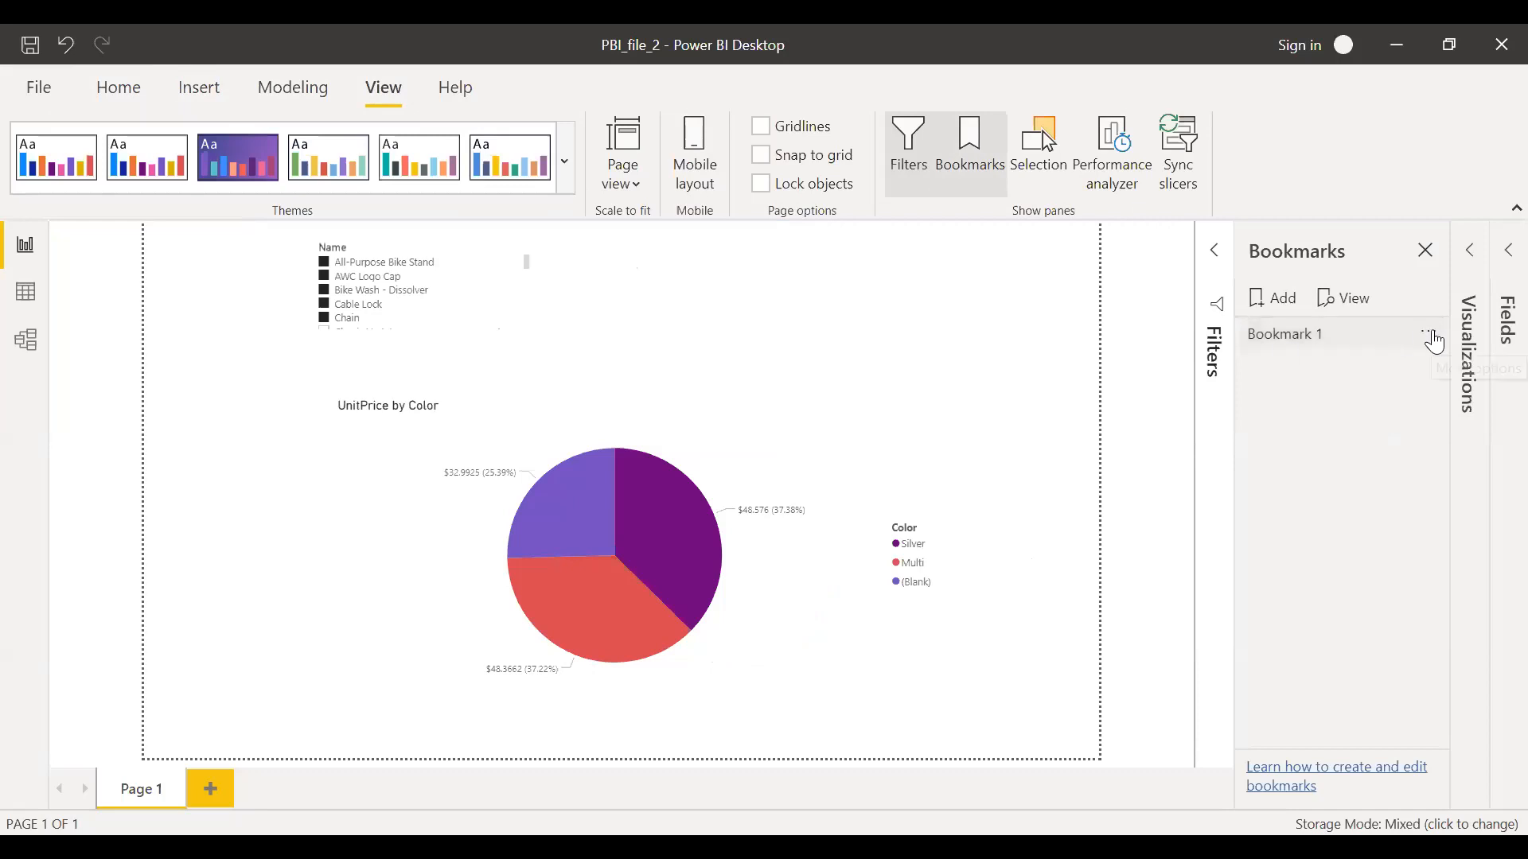
- Rename the new bookmark as Default_BM
left_click(1432, 335)
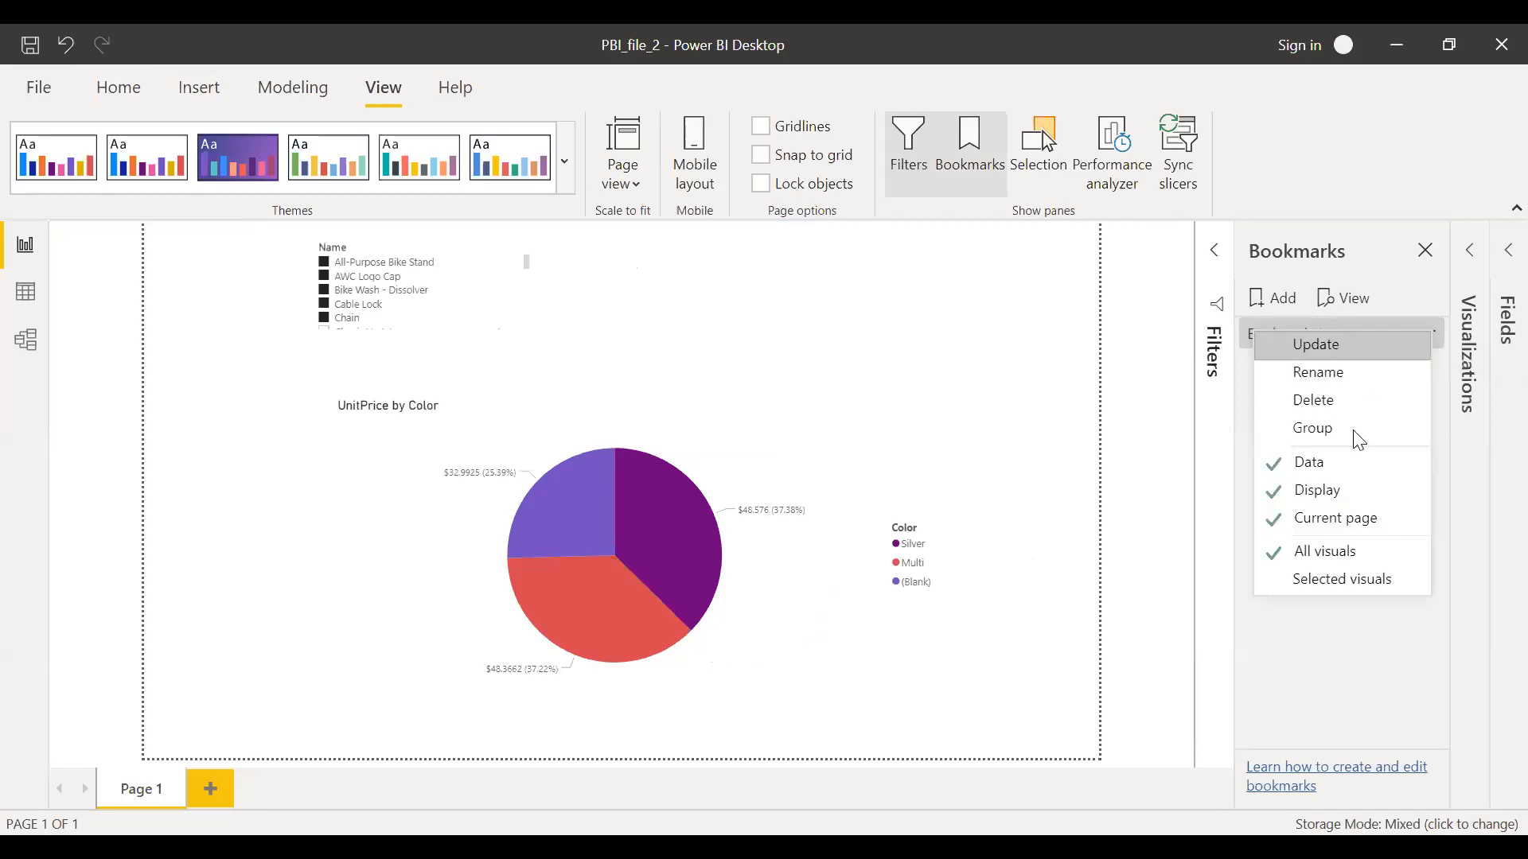
left_click(1327, 378)
type("Default_BM")
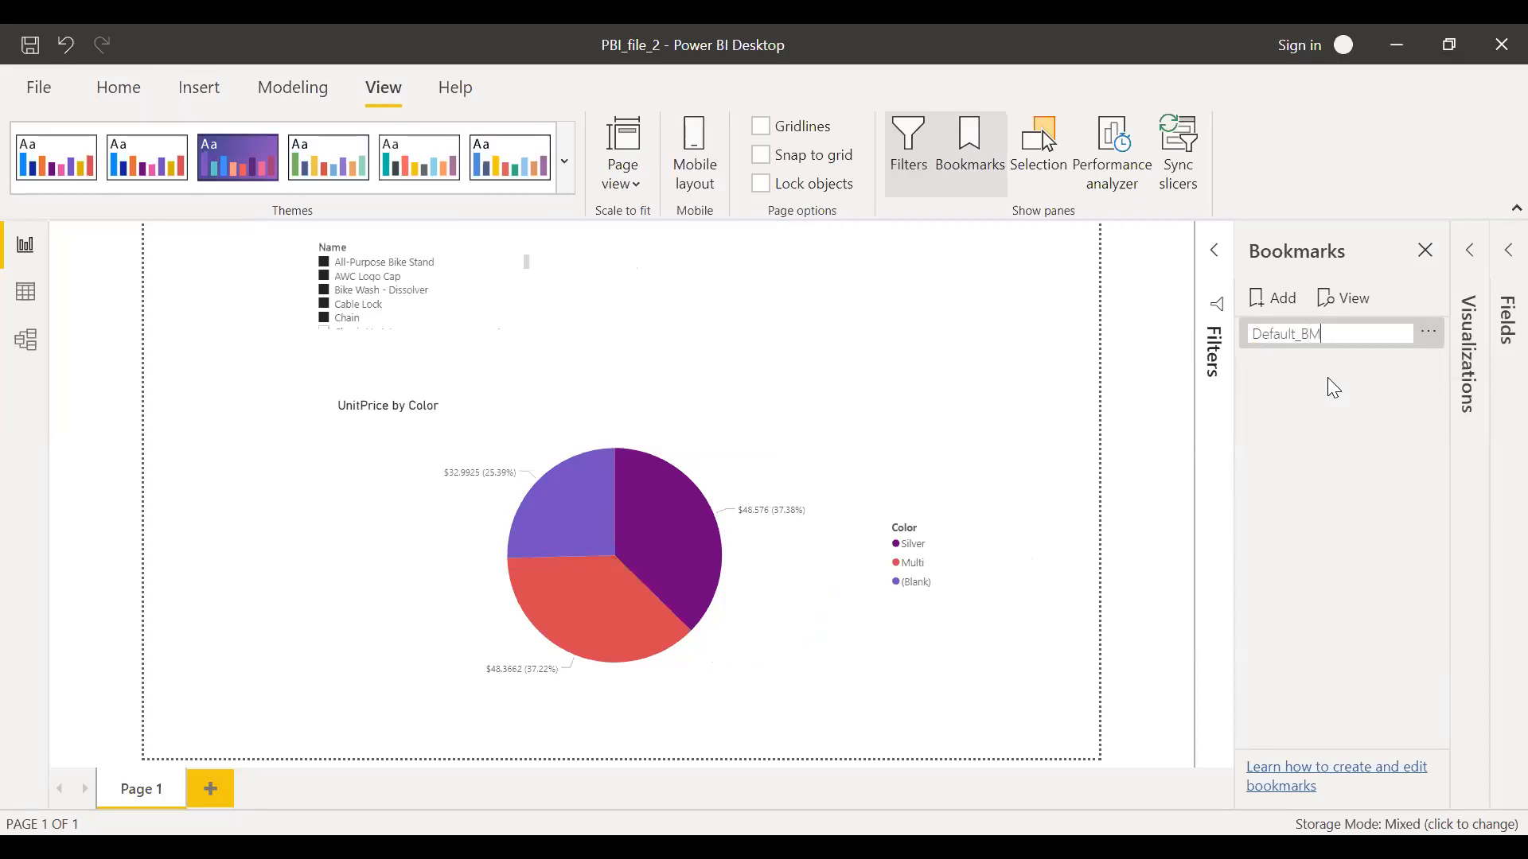
key("Return")
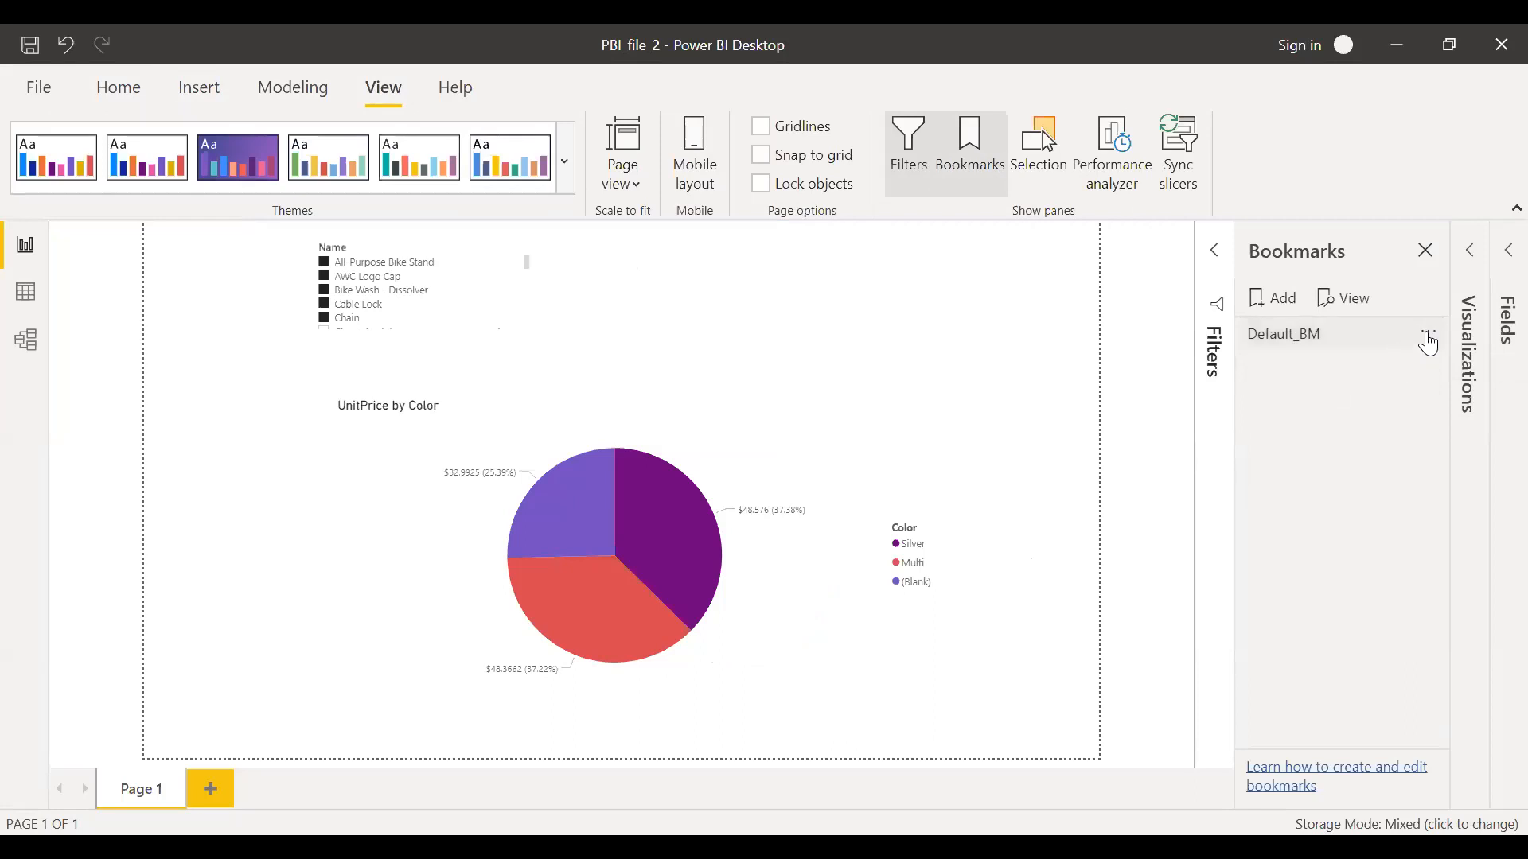
- Update the Default_BM bookmark to the current page state and apply it
left_click(1430, 344)
left_click(1351, 350)
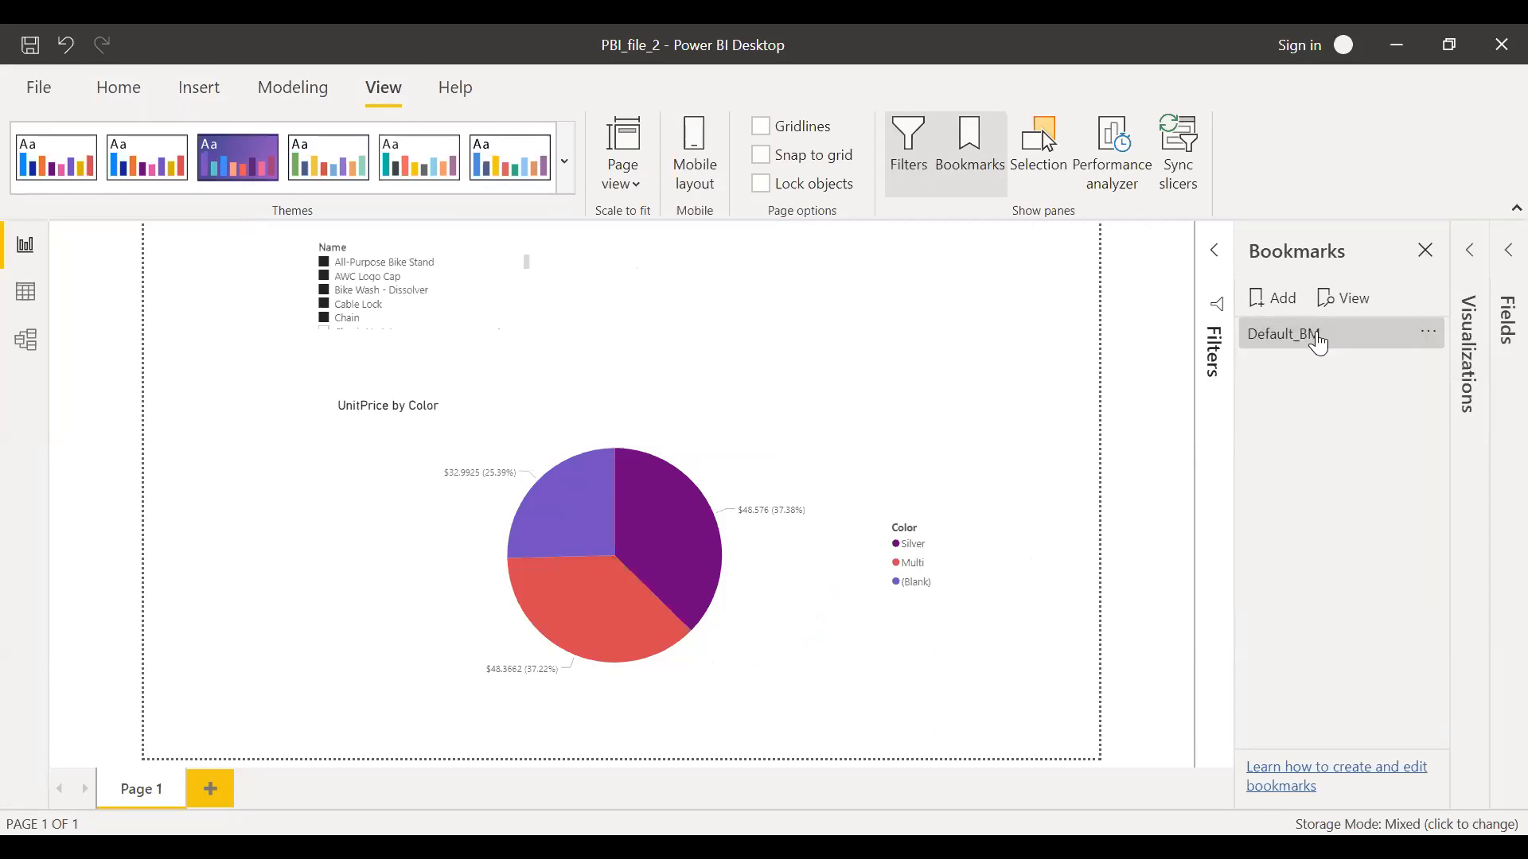
left_click(1360, 329)
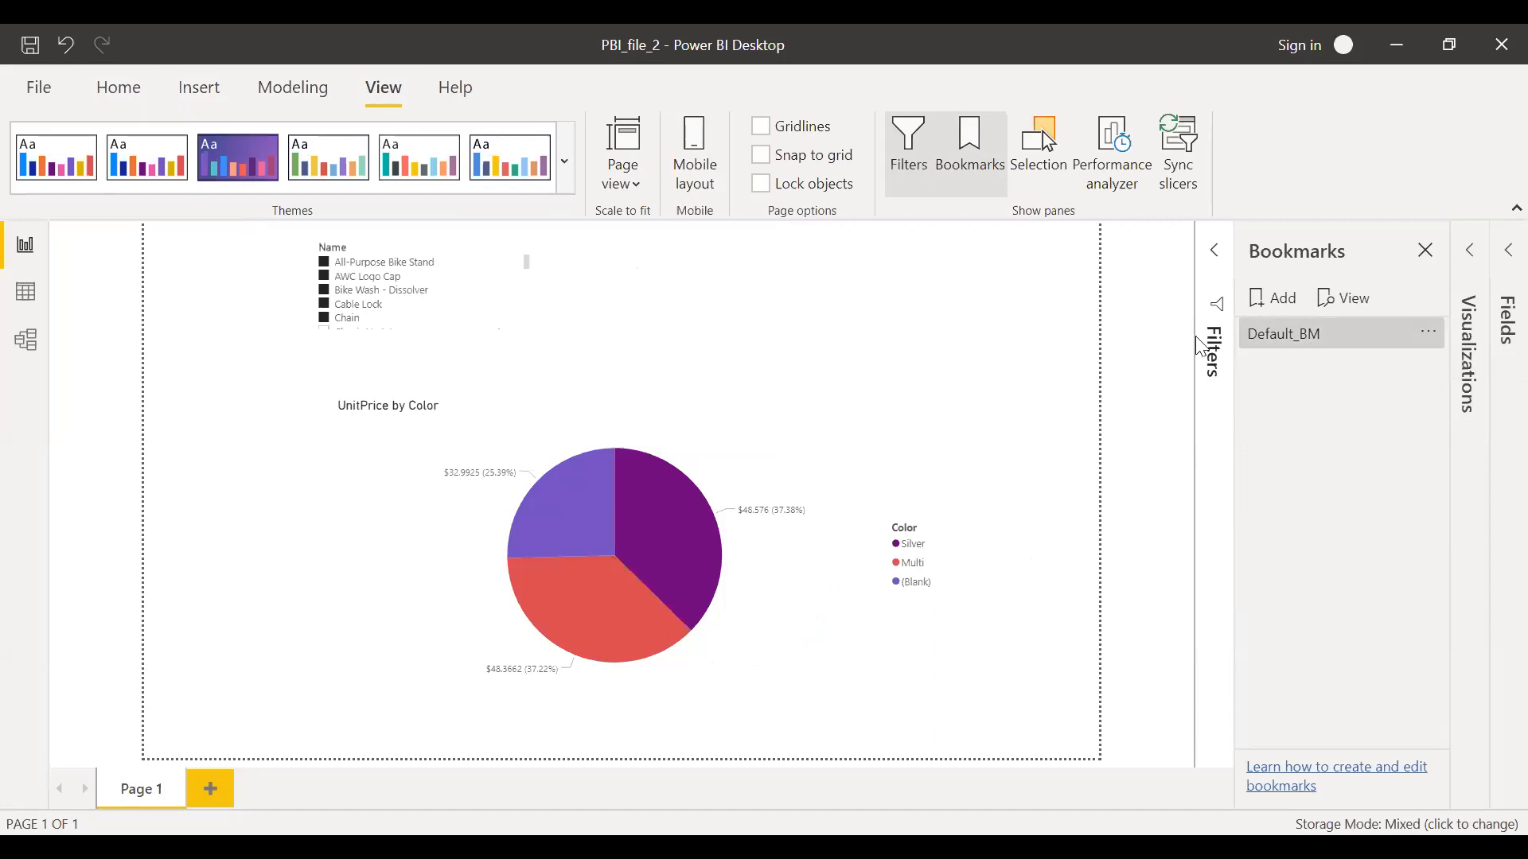
- Close the Bookmarks pane and clear all selections in the Name slicer
left_click(1425, 251)
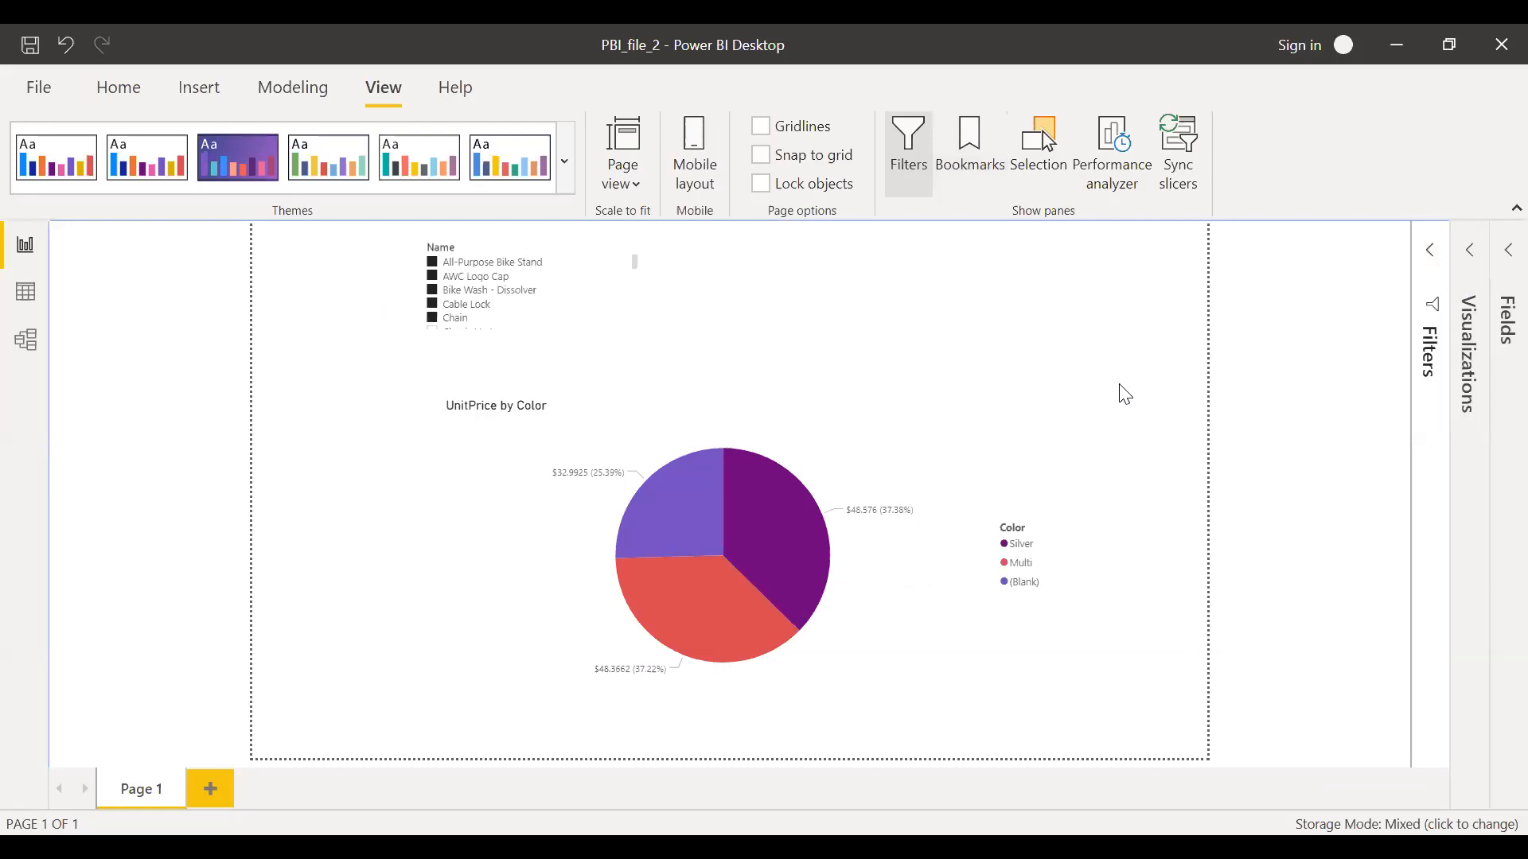
mouse_move(628, 255)
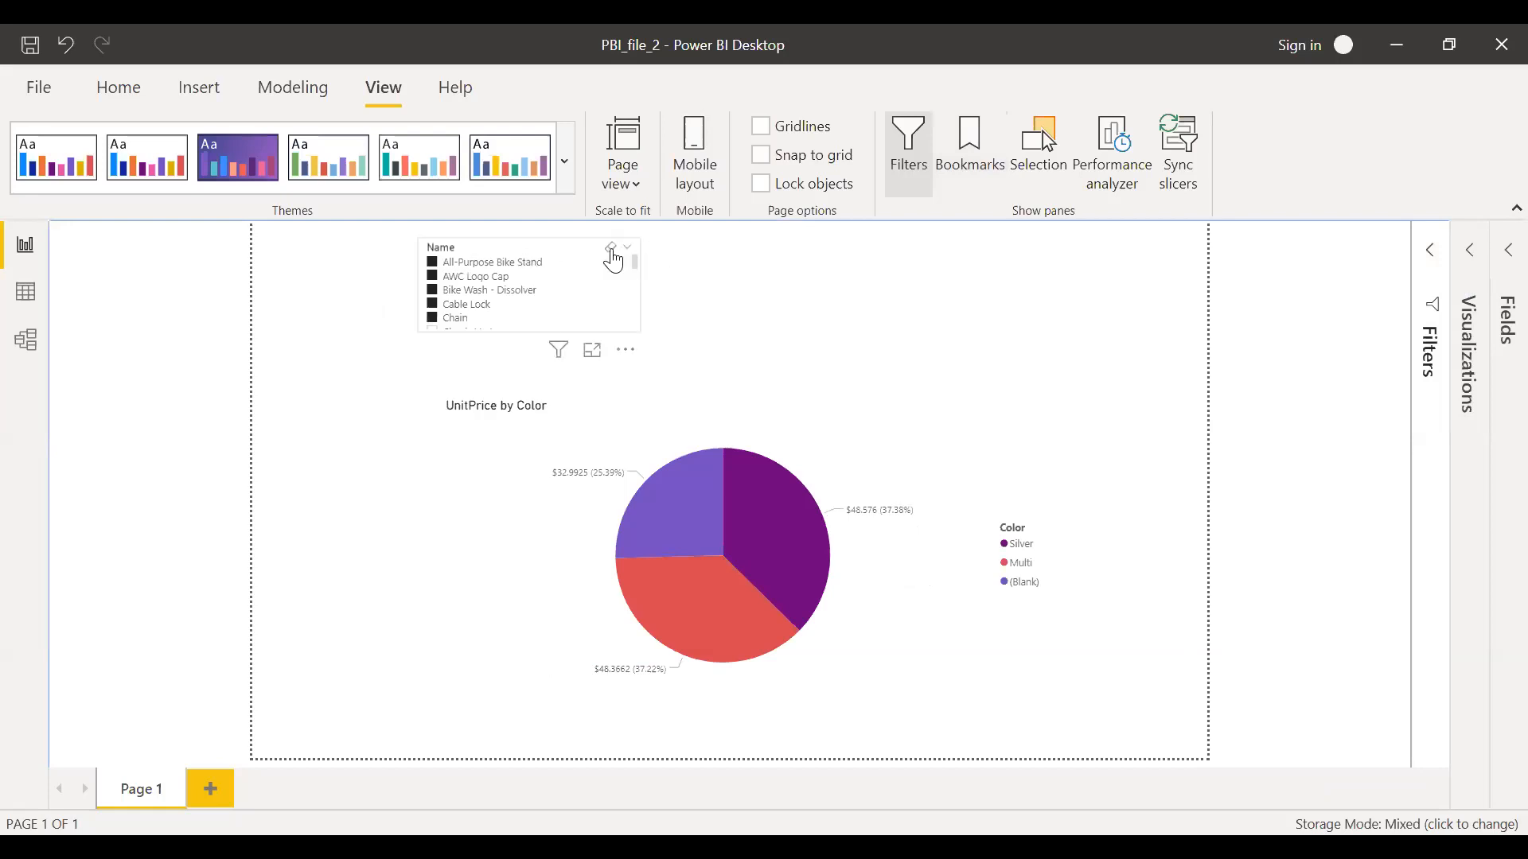
left_click(614, 262)
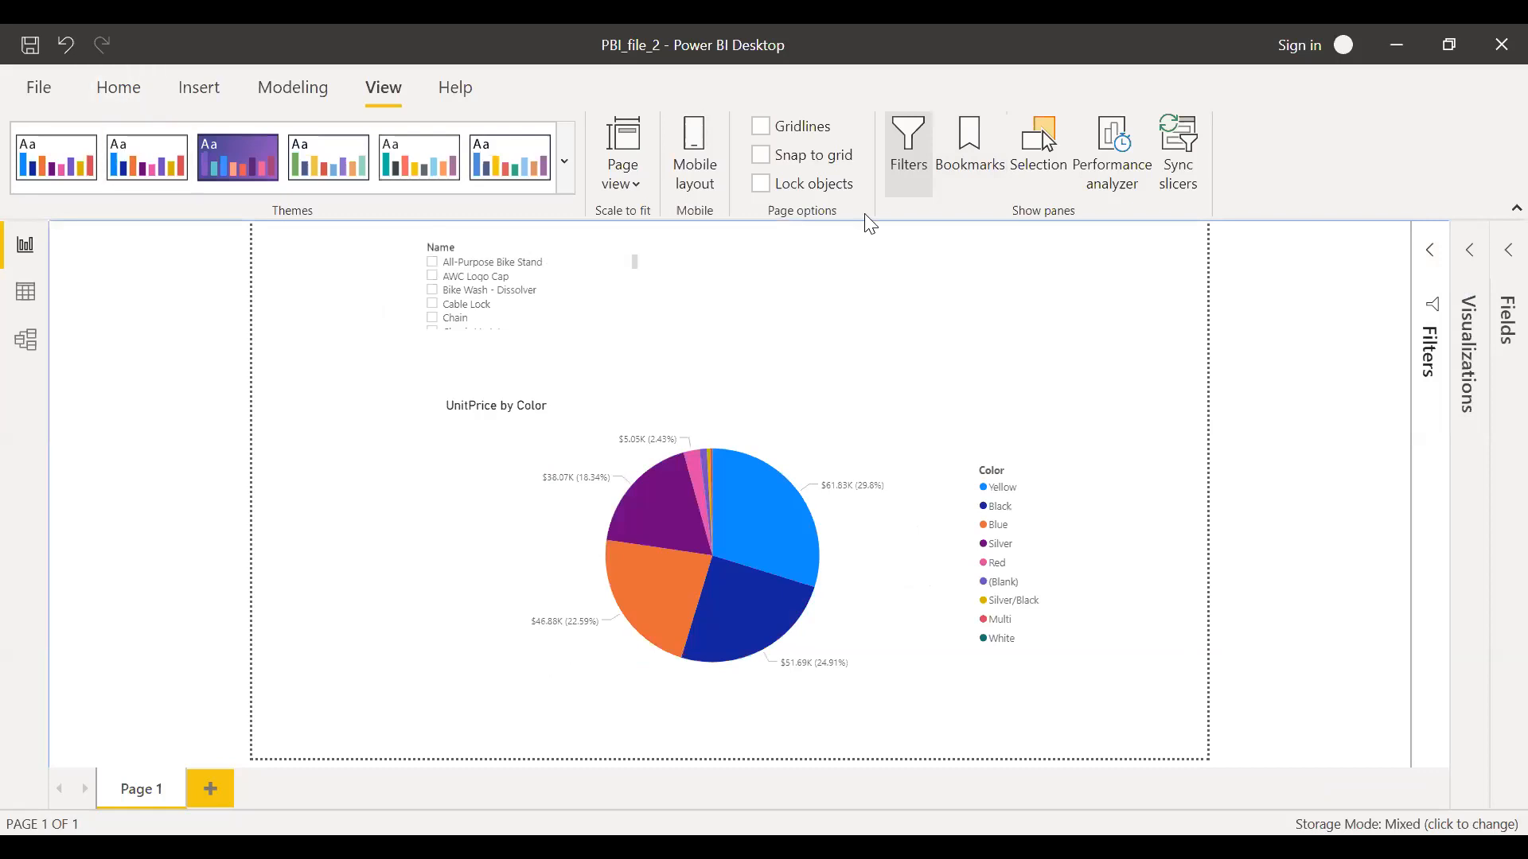
- Insert a blank button in the upper-left corner of the report page and adjust its size
left_click(197, 89)
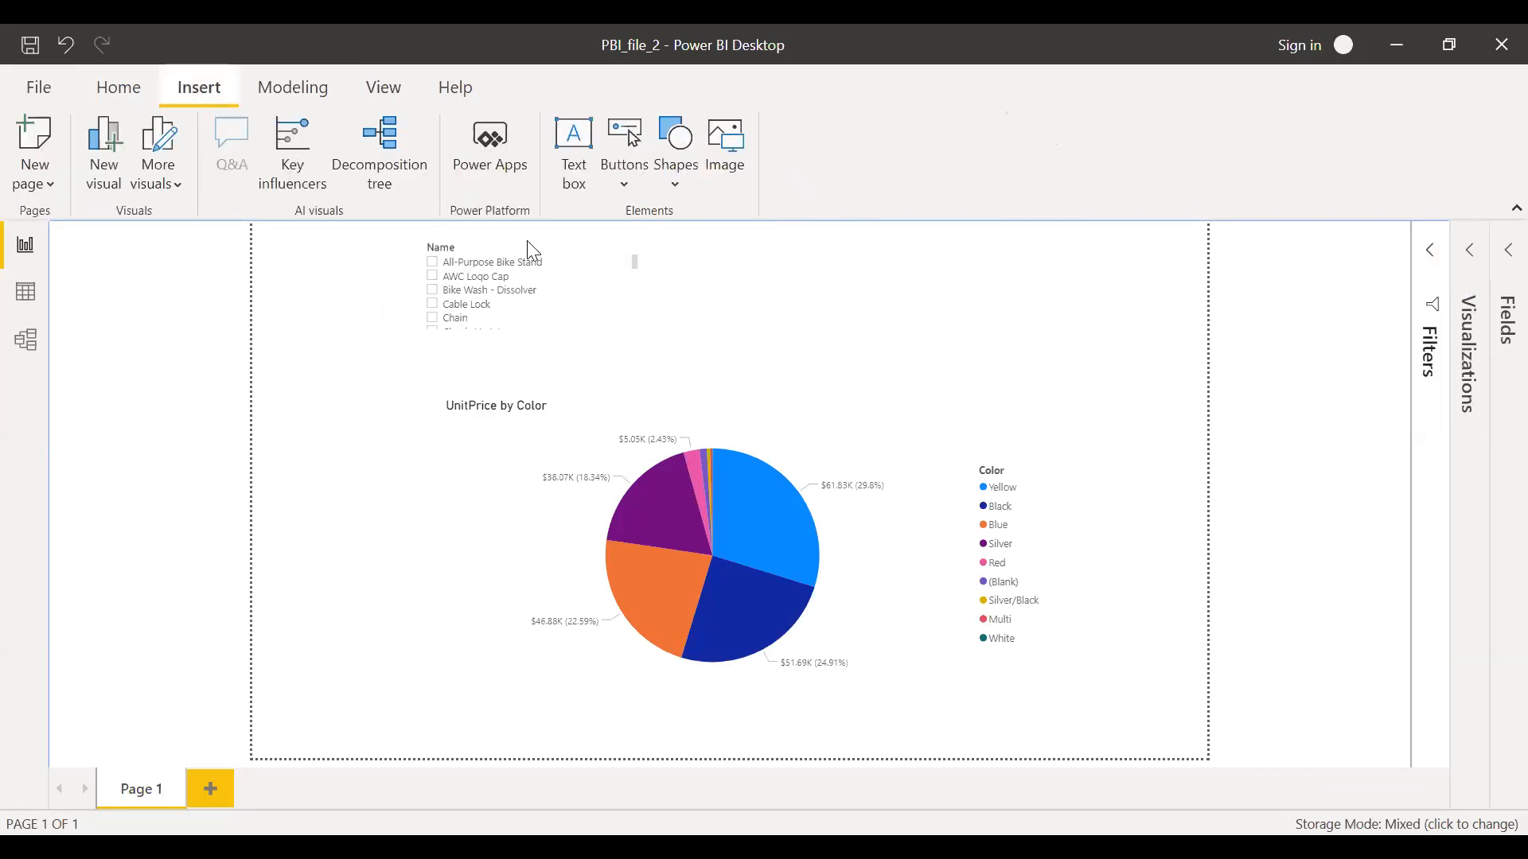
left_click(629, 186)
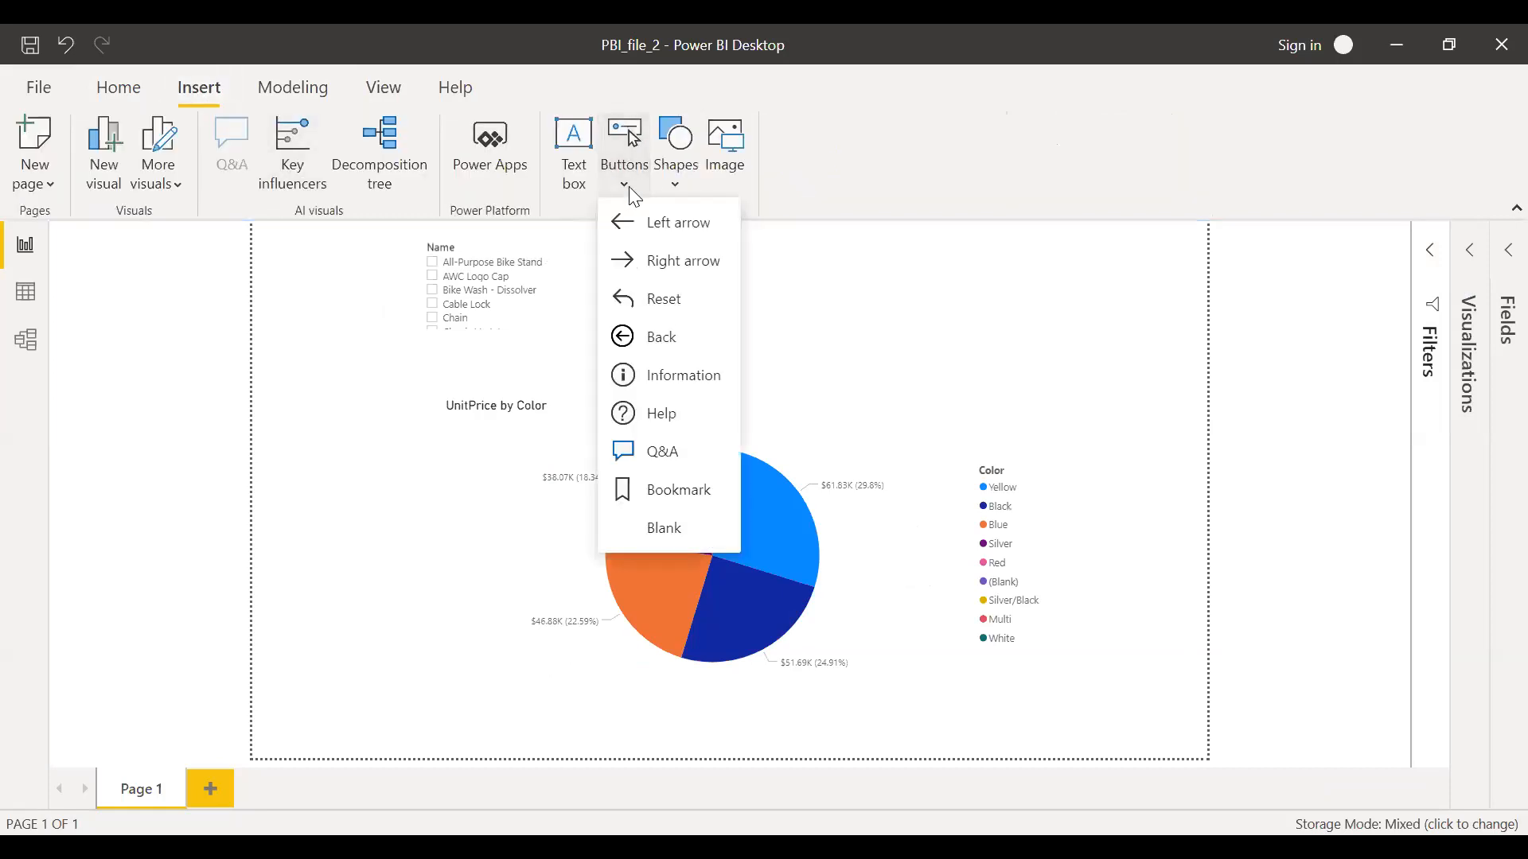
left_click(648, 529)
left_click_drag(323, 251, 340, 270)
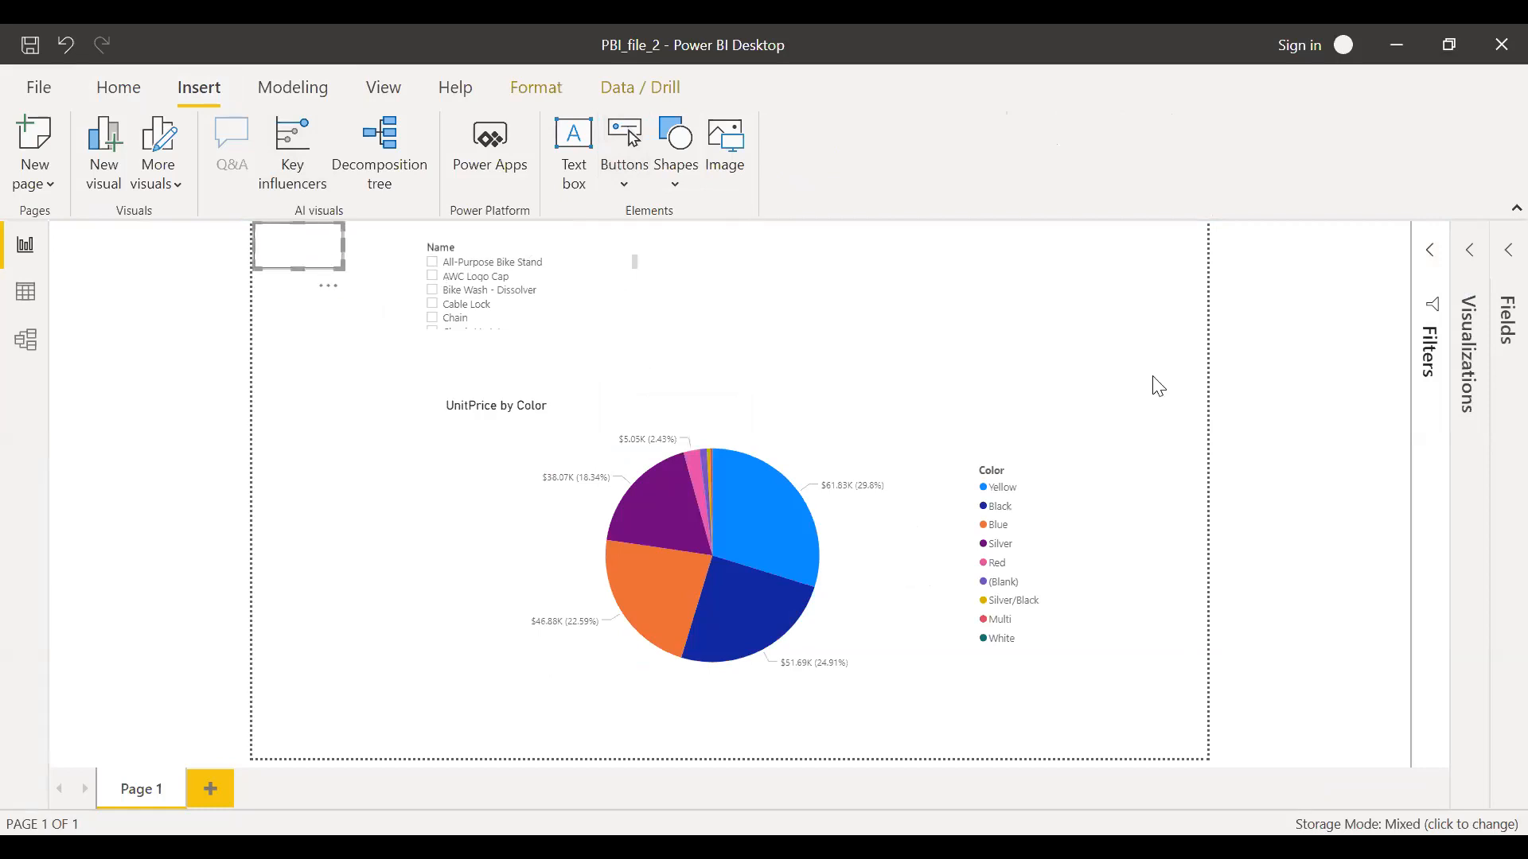
- Turn on the blank button's action with type Bookmark and Default_BM as its bookmark
left_click(1469, 264)
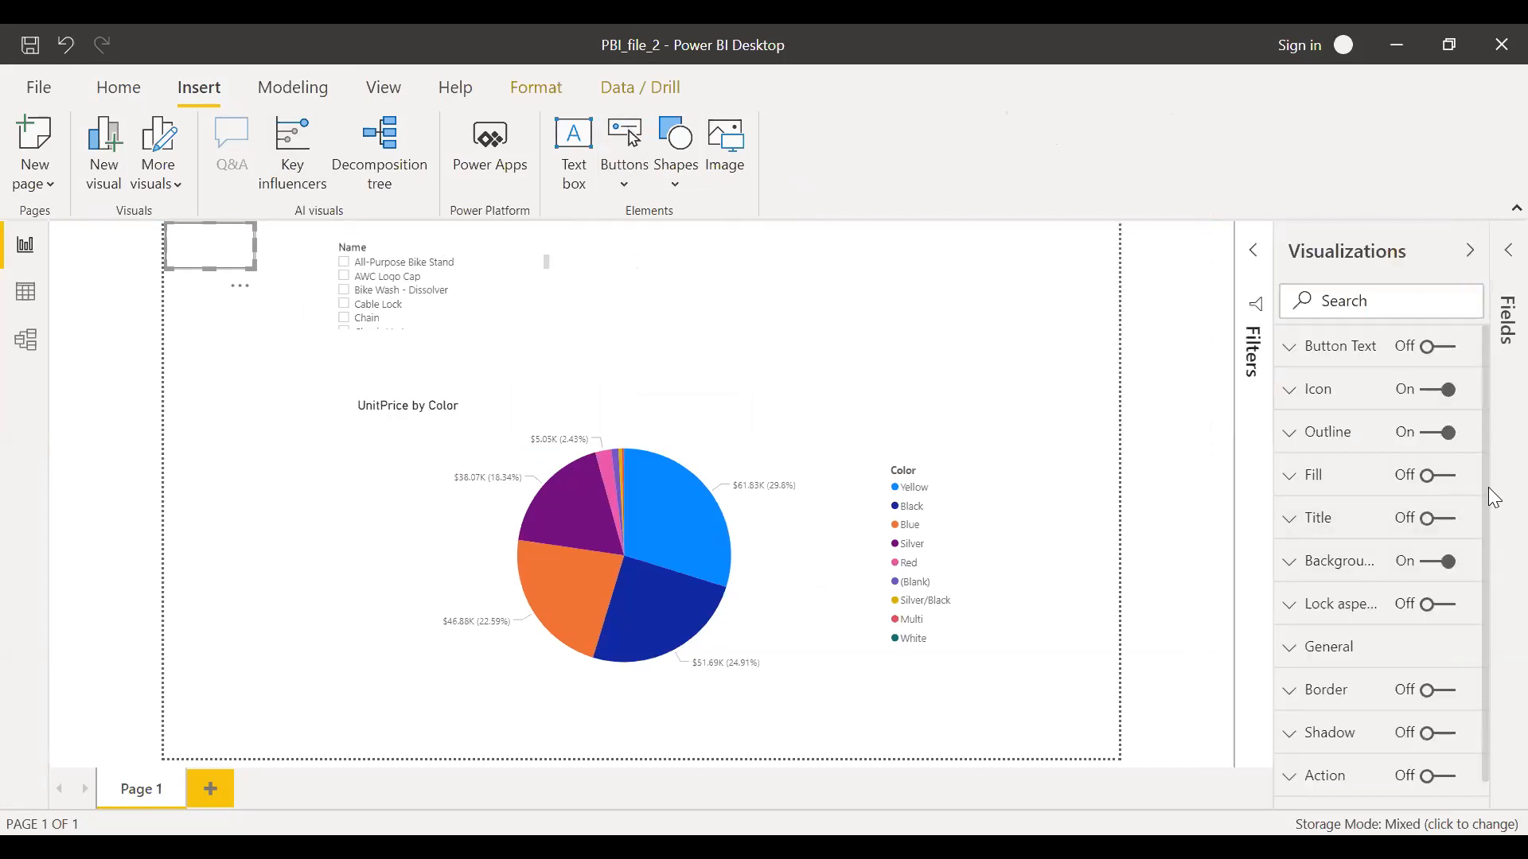
scroll(1485, 573, "down", 1)
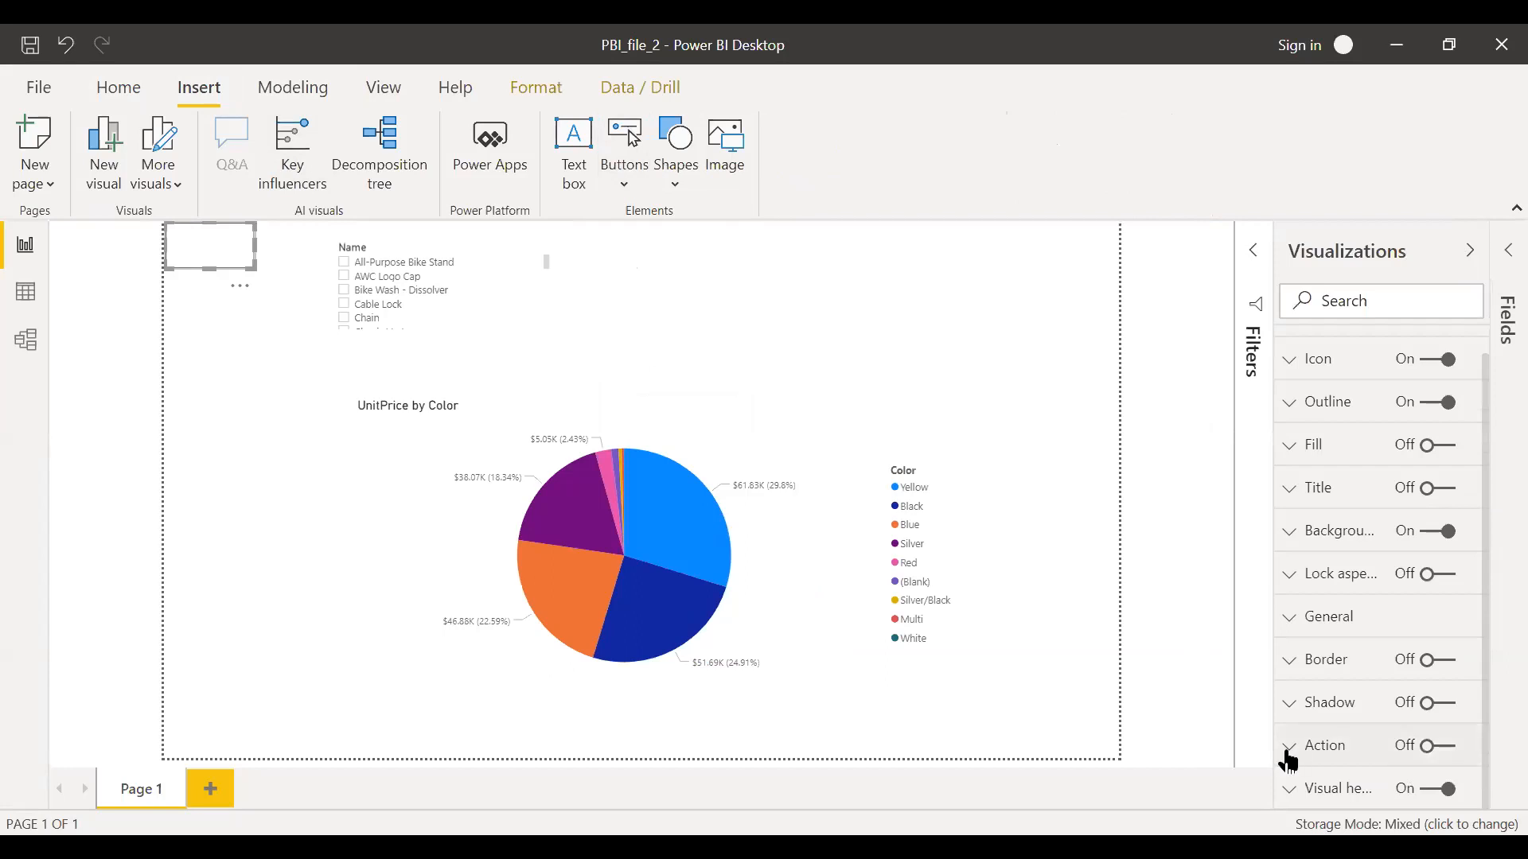
left_click(1445, 748)
left_click(1298, 760)
left_click_drag(1485, 646, 1487, 773)
left_click_drag(1488, 667, 1490, 703)
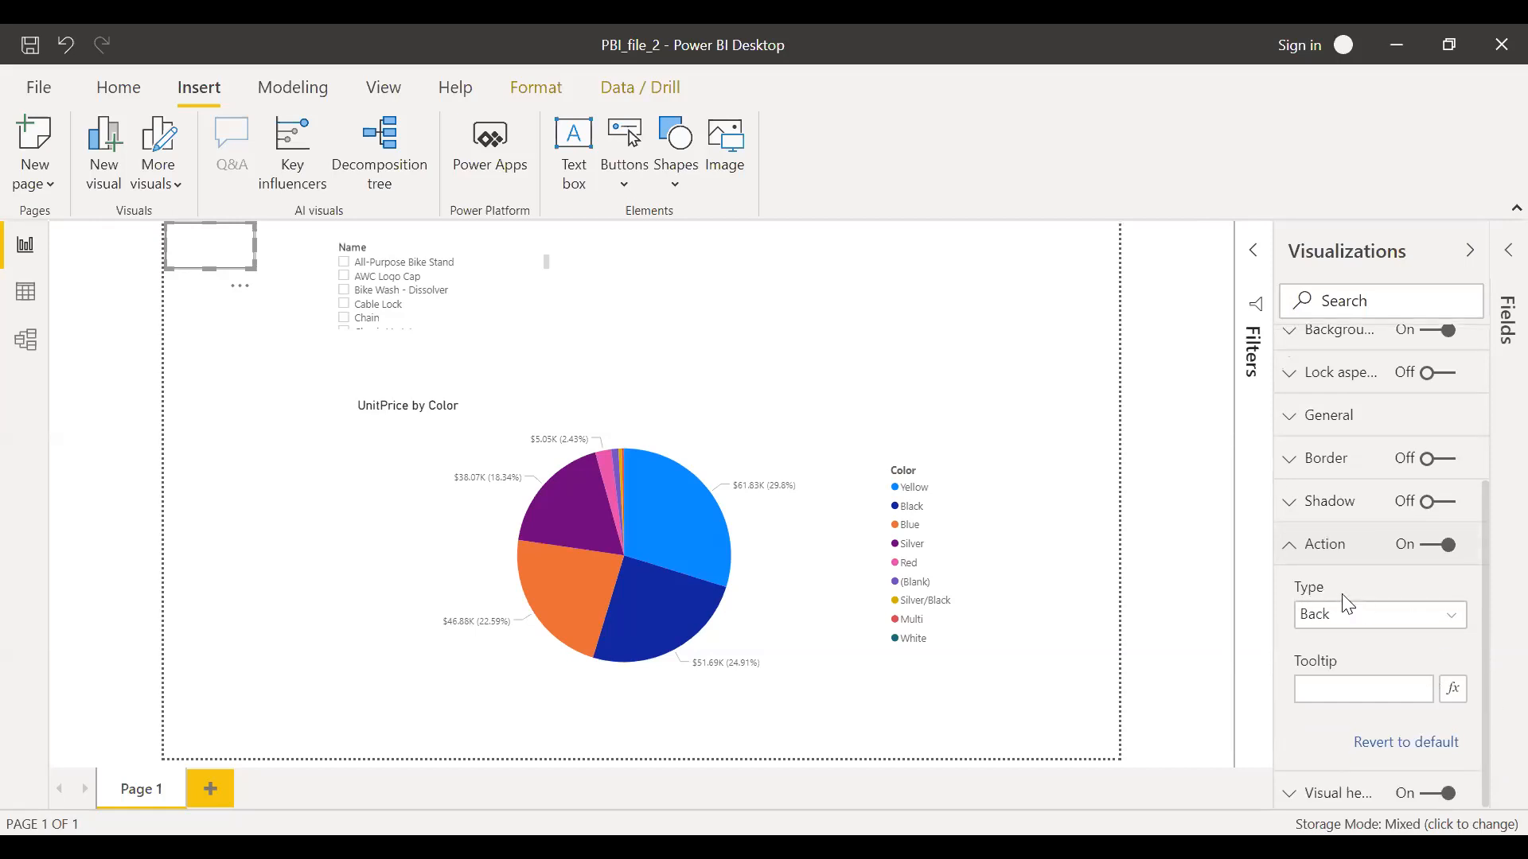
left_click(1455, 631)
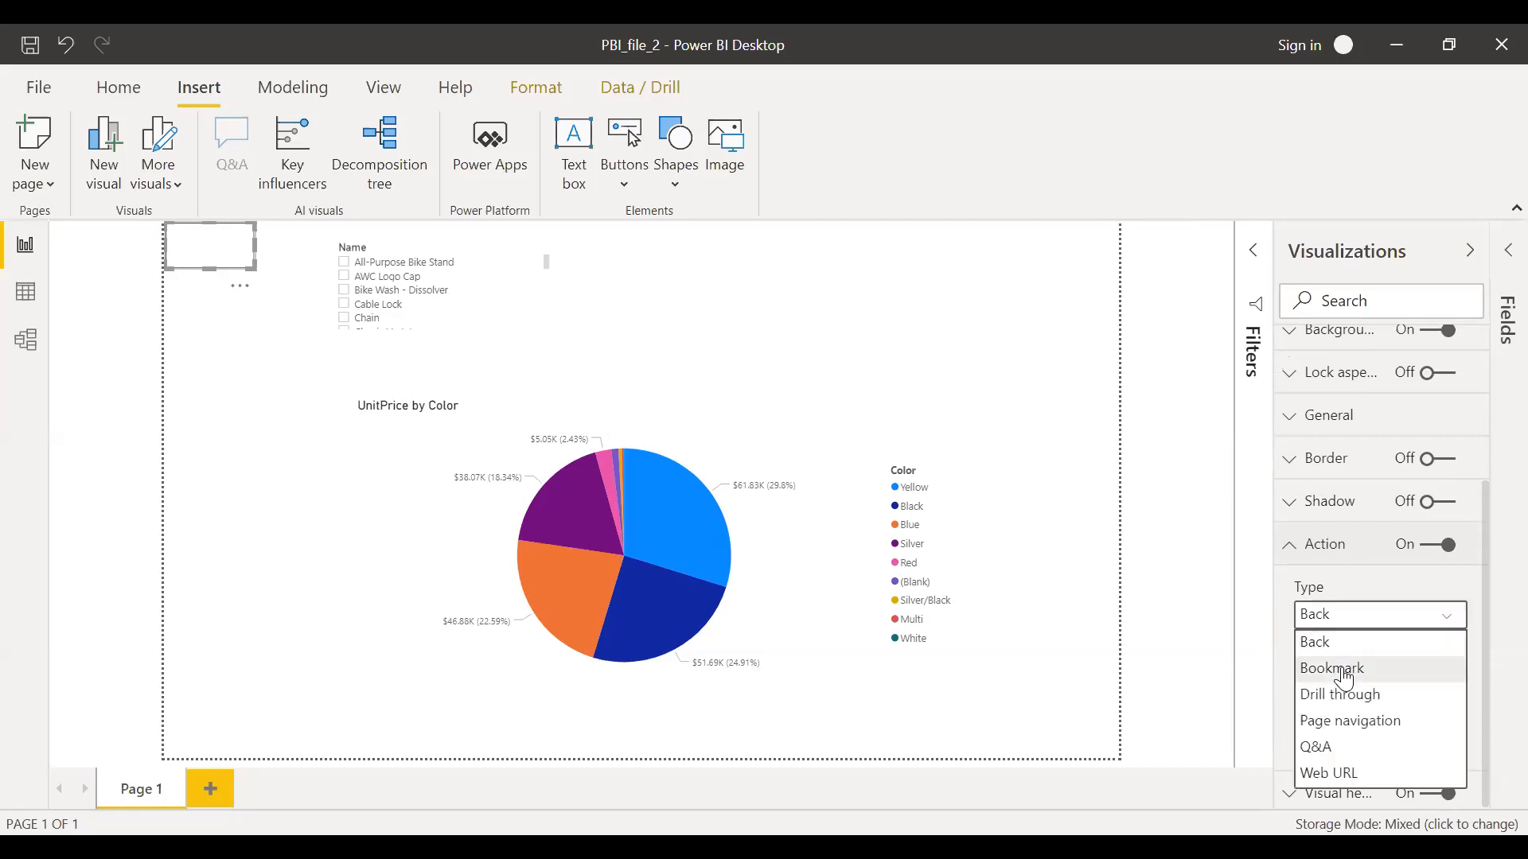
left_click(1344, 669)
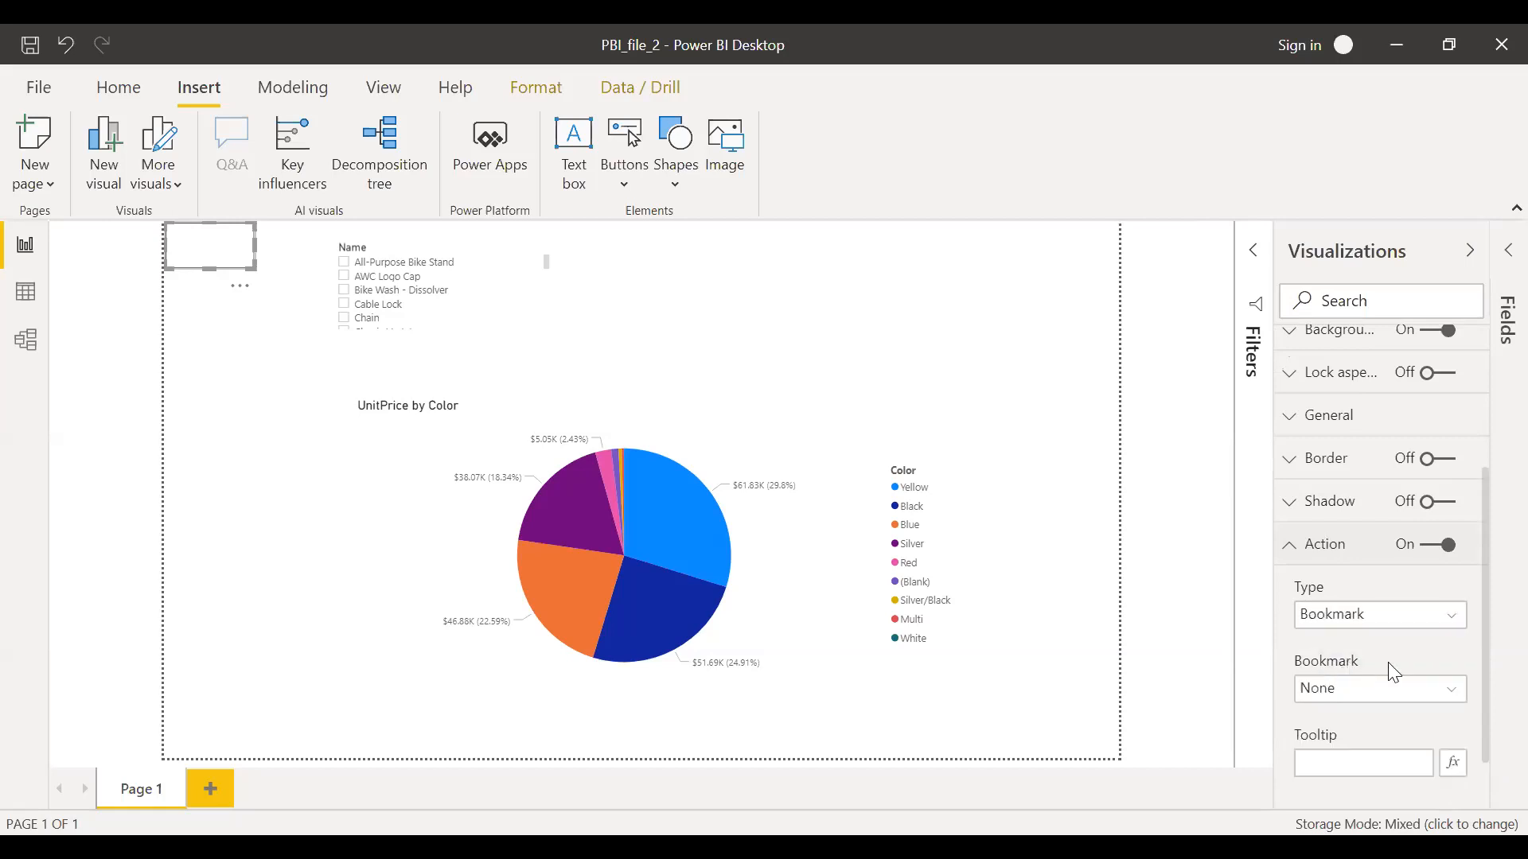
left_click(1464, 705)
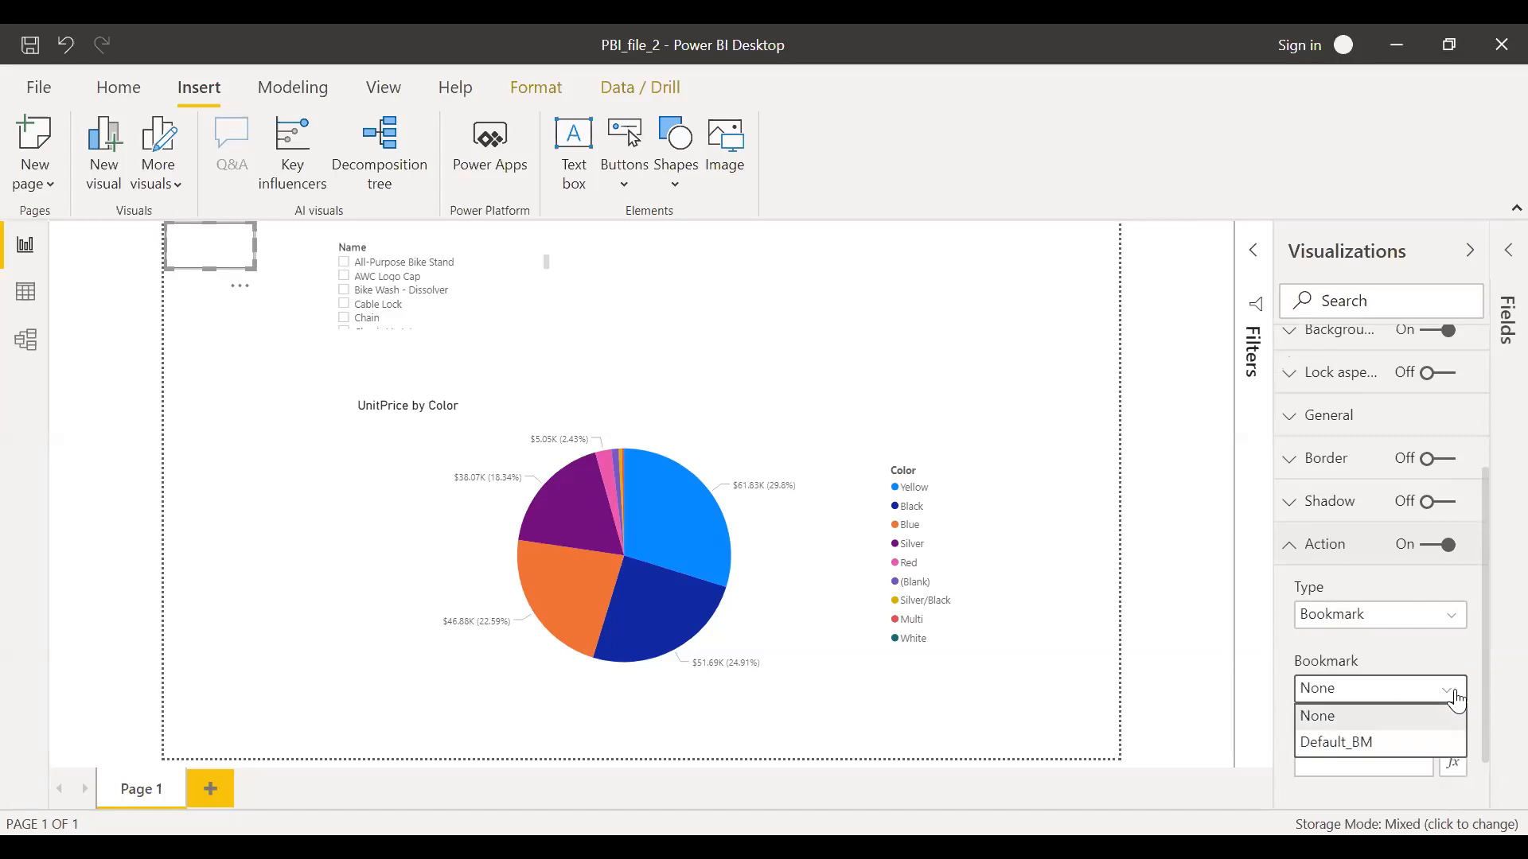
left_click(1349, 744)
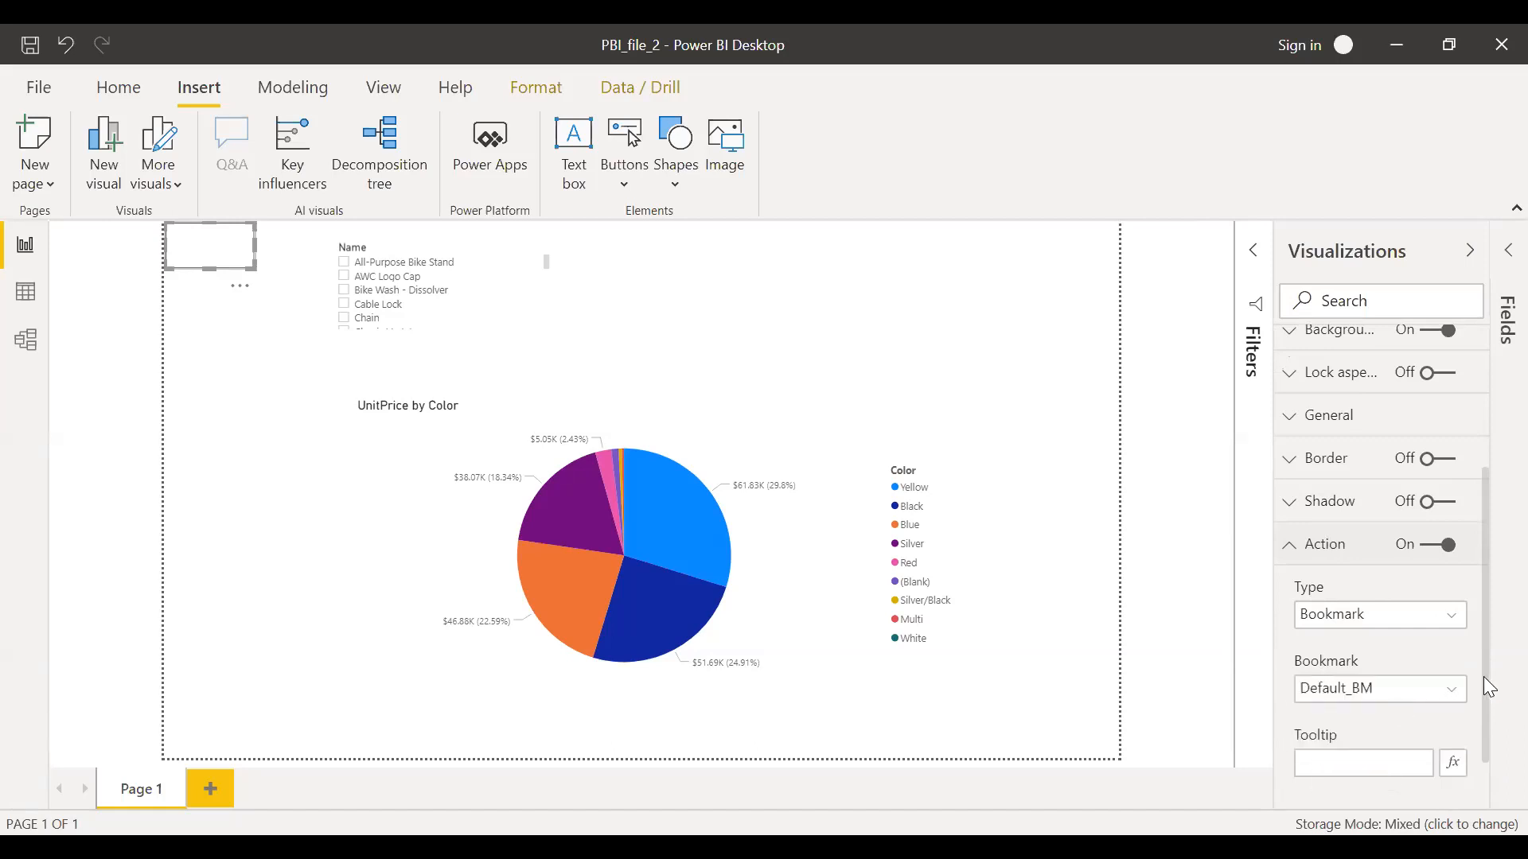
scroll(1485, 682, "down", 1)
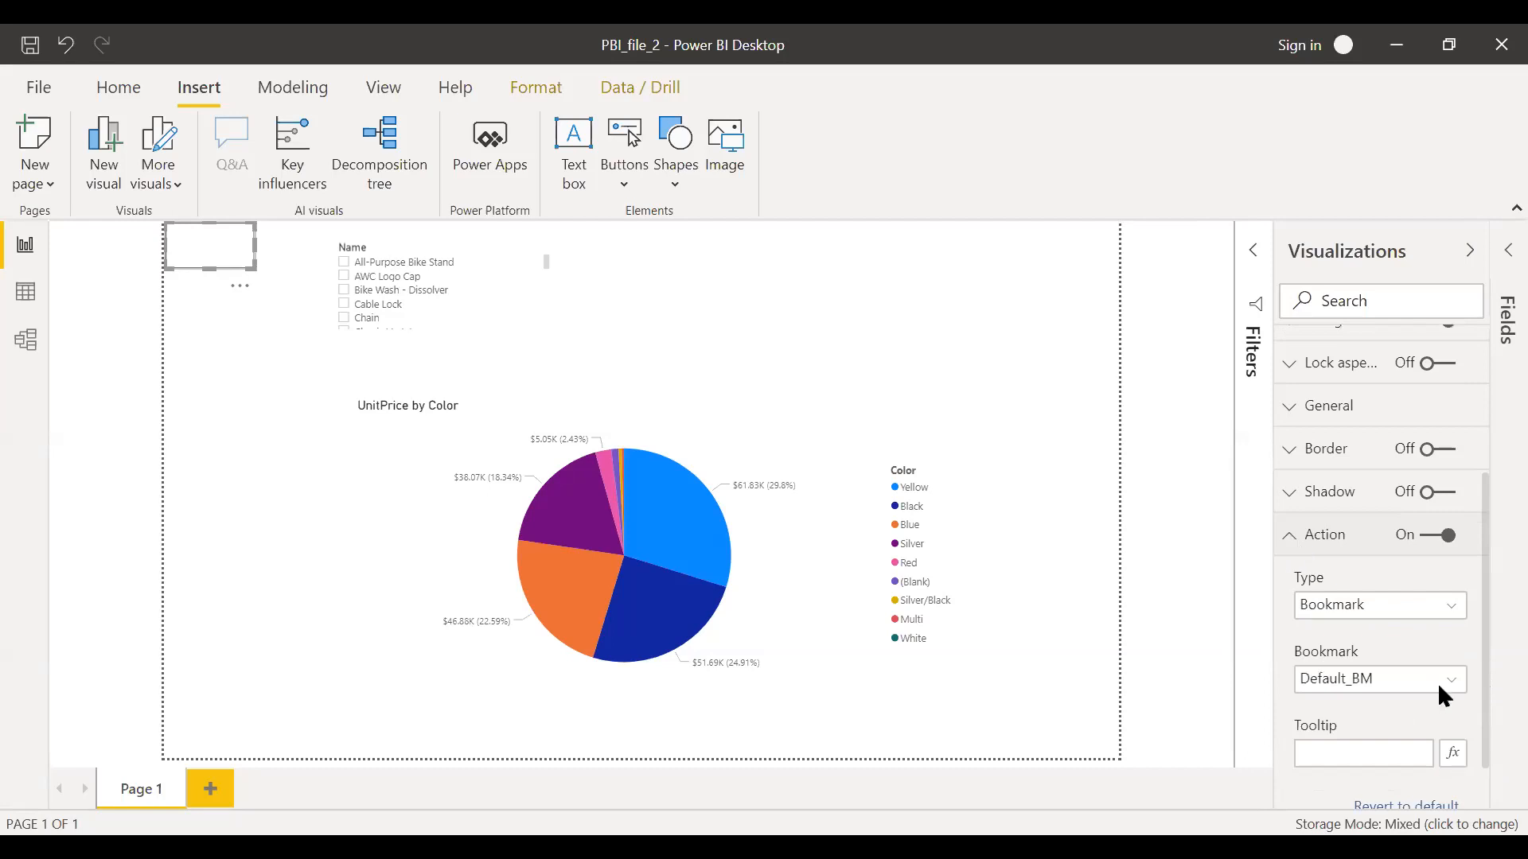
left_click(1402, 534)
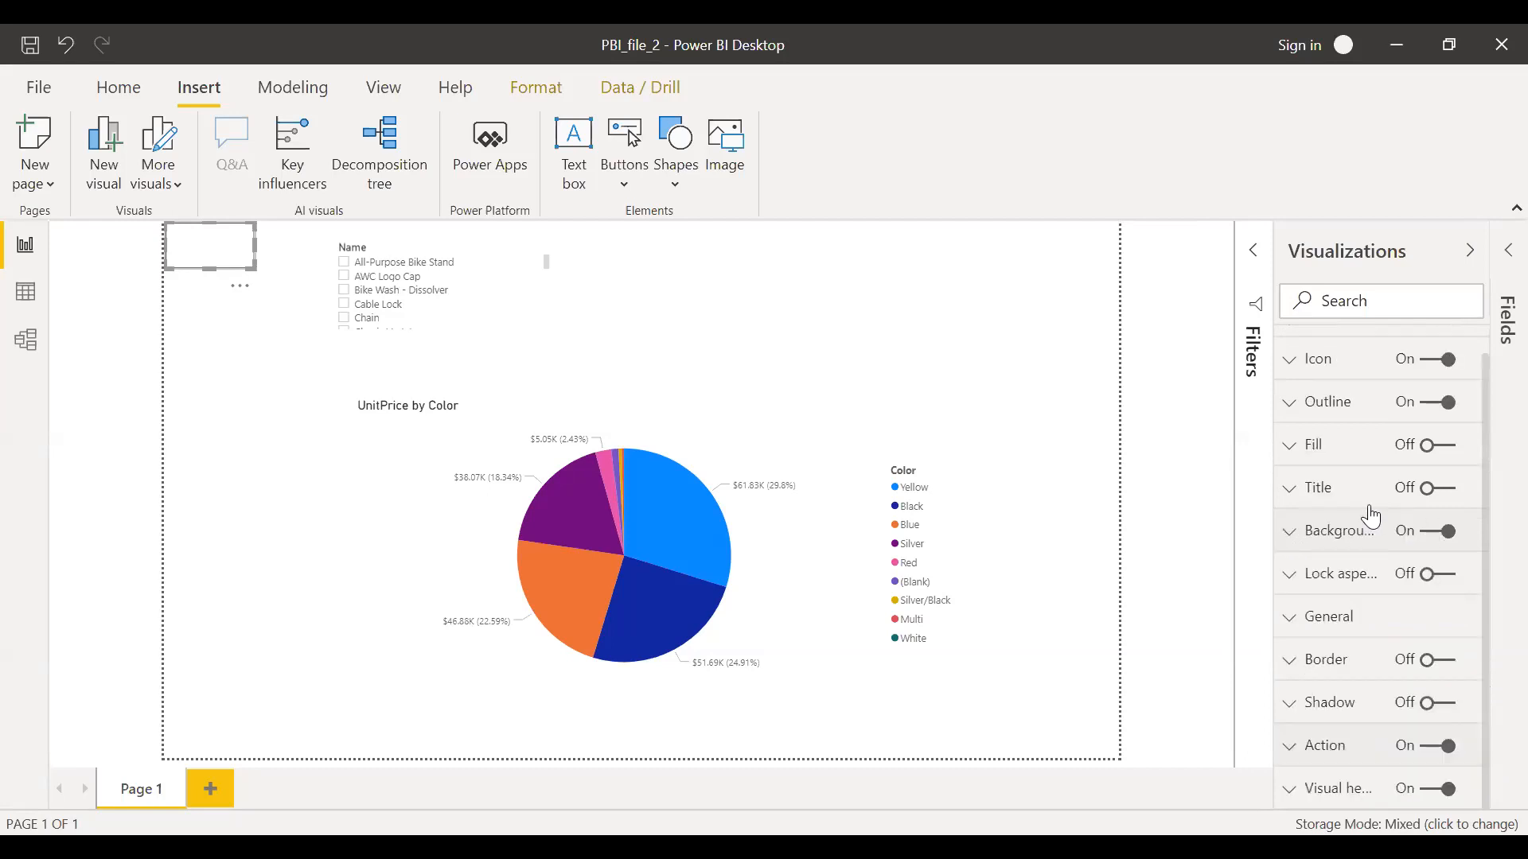
- Turn on the button's title with the title text Default
left_click(1432, 499)
left_click(1290, 491)
left_click(1342, 559)
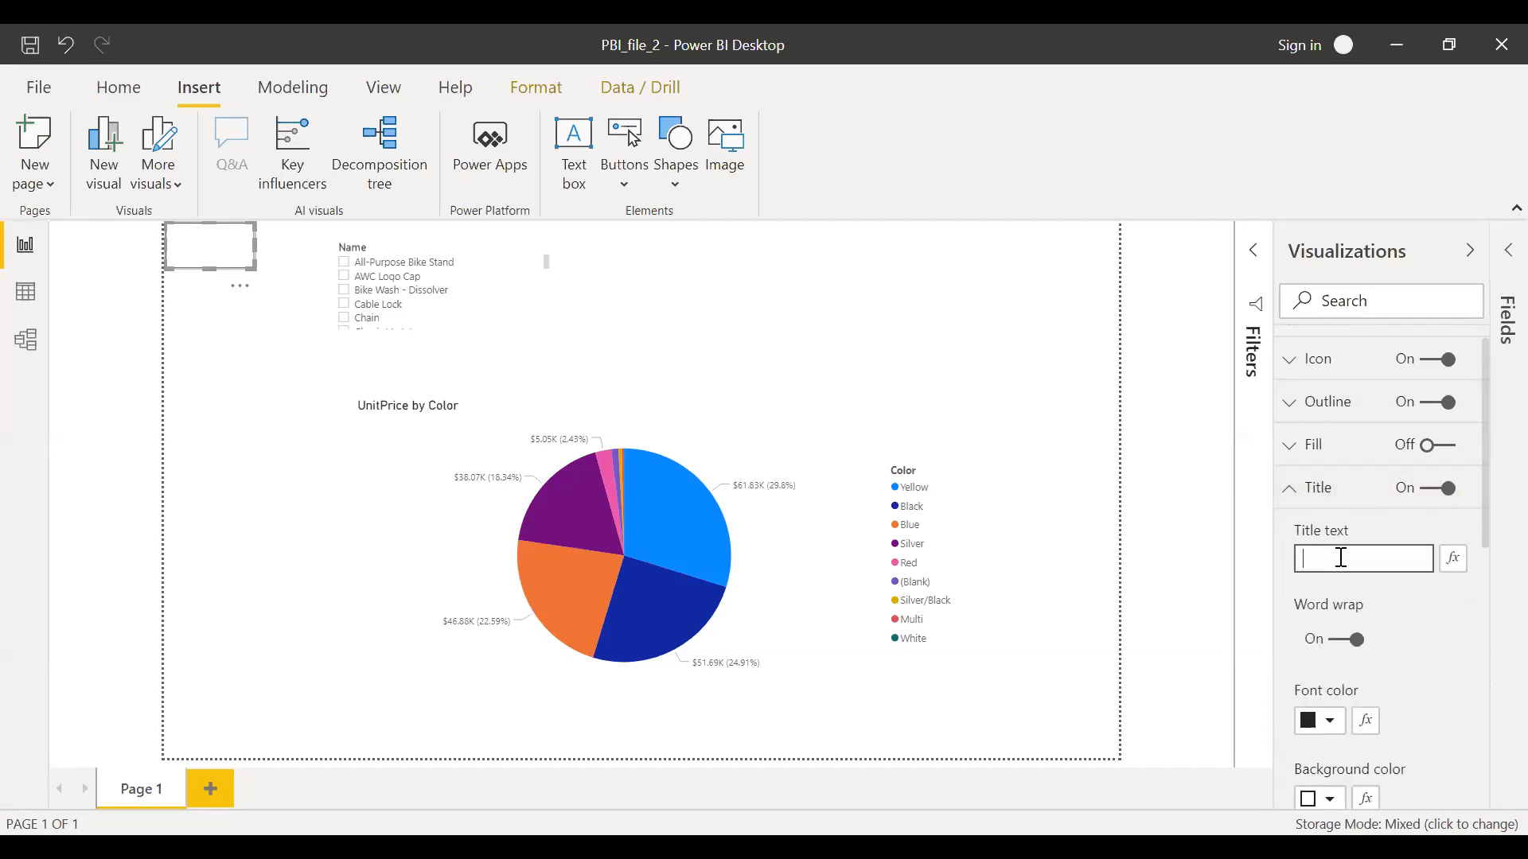
type("Defau")
left_click(1446, 604)
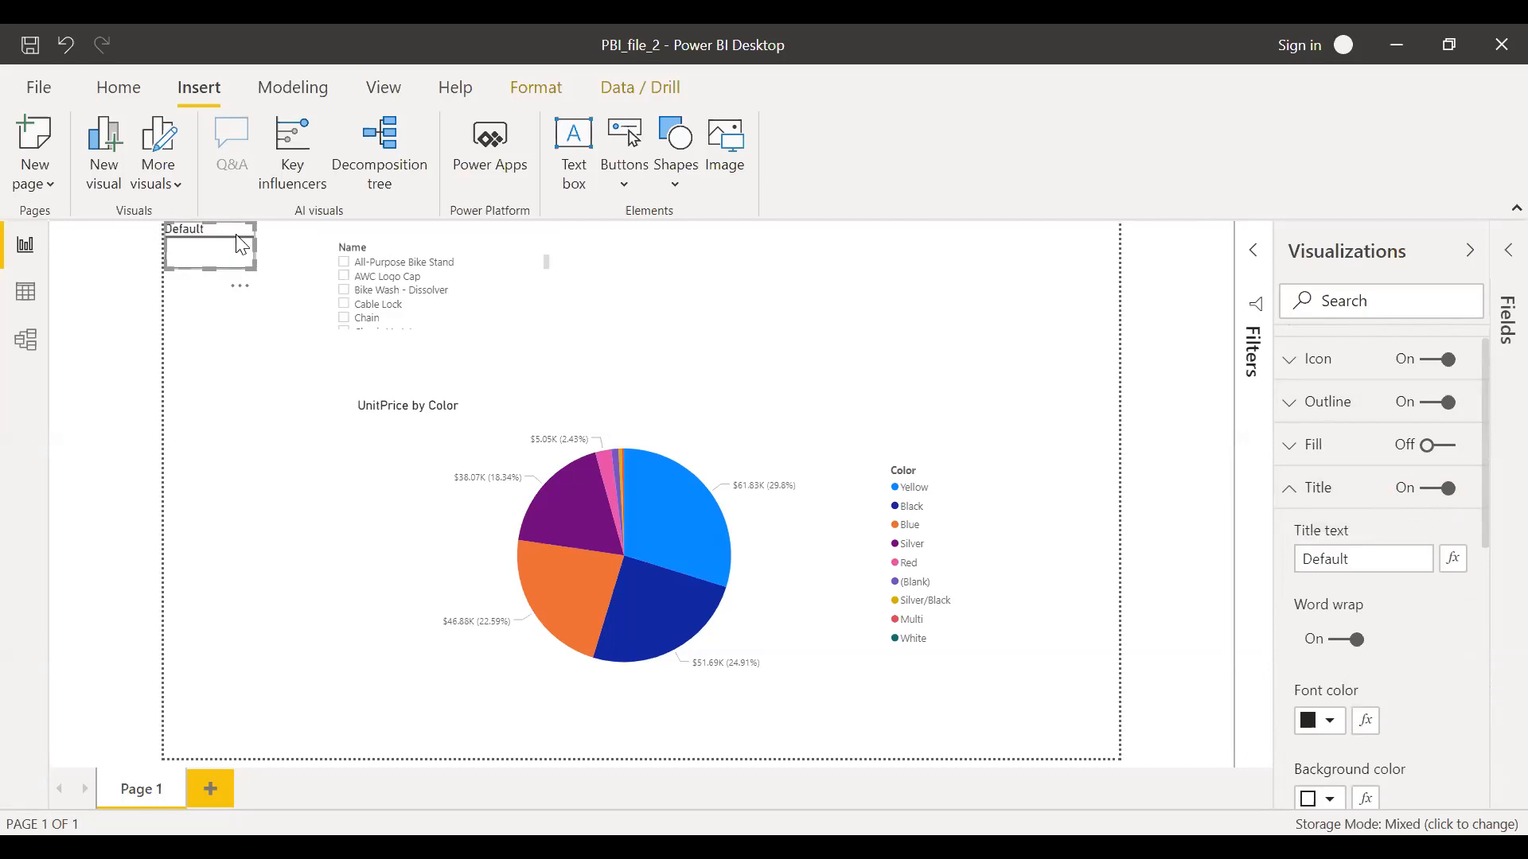
- Move the button slightly down and inward from the page corner, beside the Name slicer, and make it taller
left_click_drag(230, 250, 235, 291)
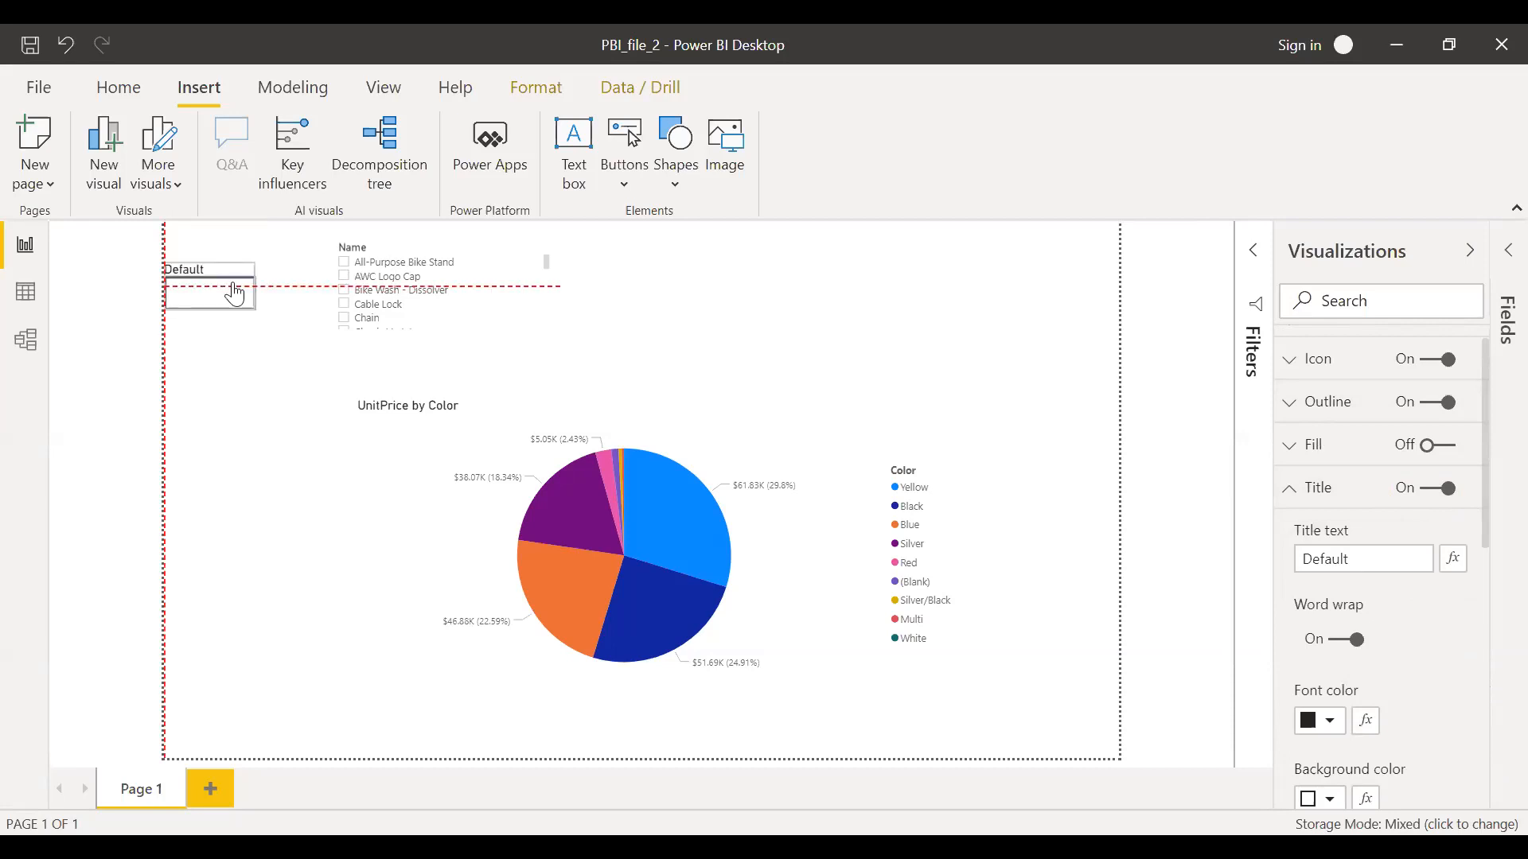
left_click_drag(1481, 538, 1485, 596)
left_click_drag(232, 261, 228, 364)
mouse_move(230, 256)
left_mouse_down()
mouse_move(239, 345)
mouse_move(242, 264)
mouse_move(242, 278)
left_mouse_up()
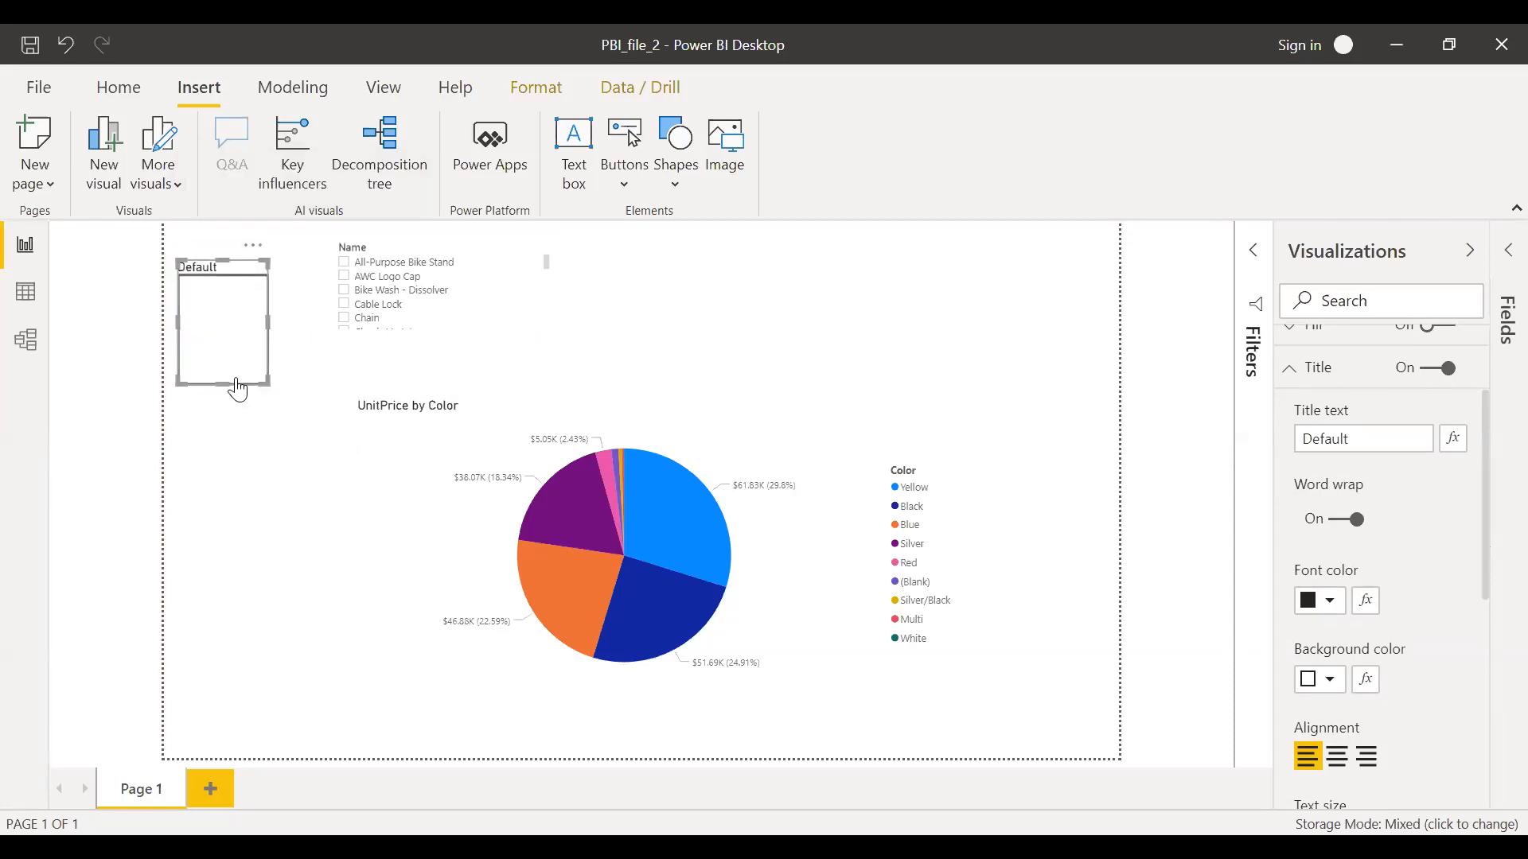
left_click_drag(229, 396, 227, 343)
left_click_drag(226, 218, 236, 280)
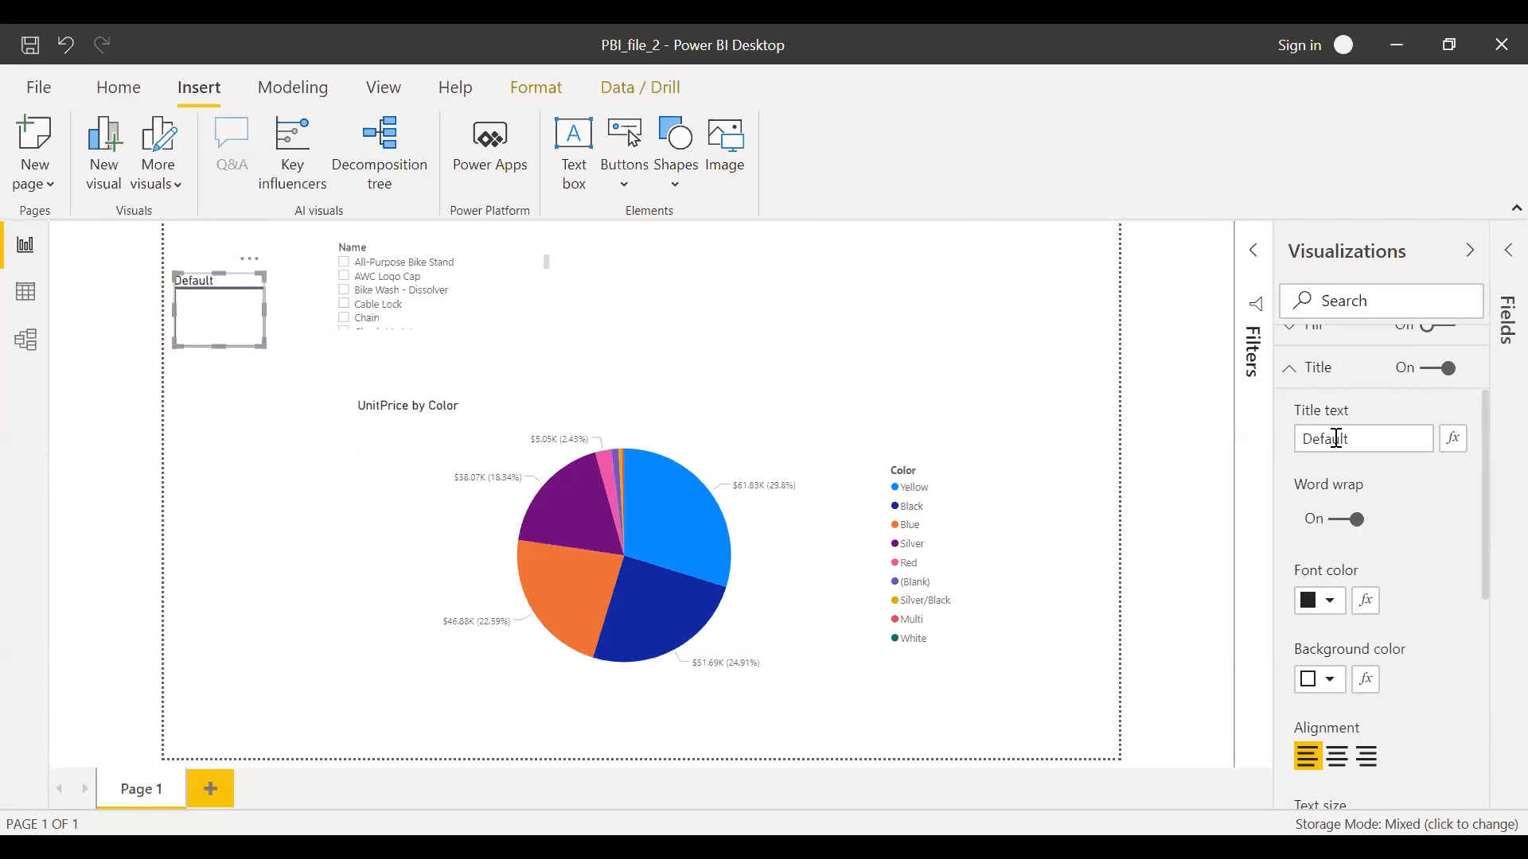
- Turn off the button's title
left_click(1425, 370)
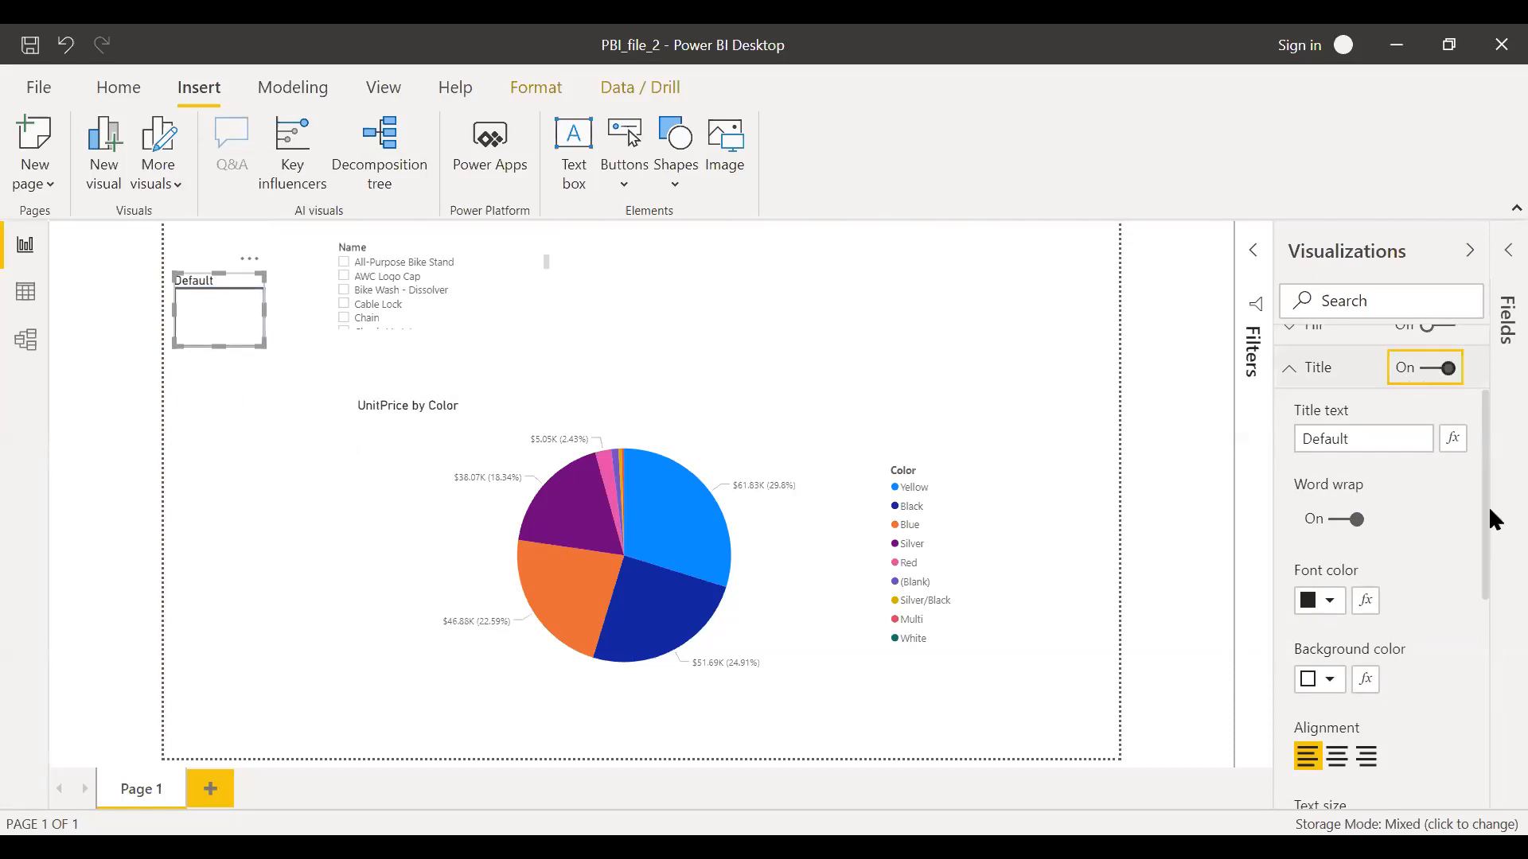
left_click_drag(1489, 506, 1488, 388)
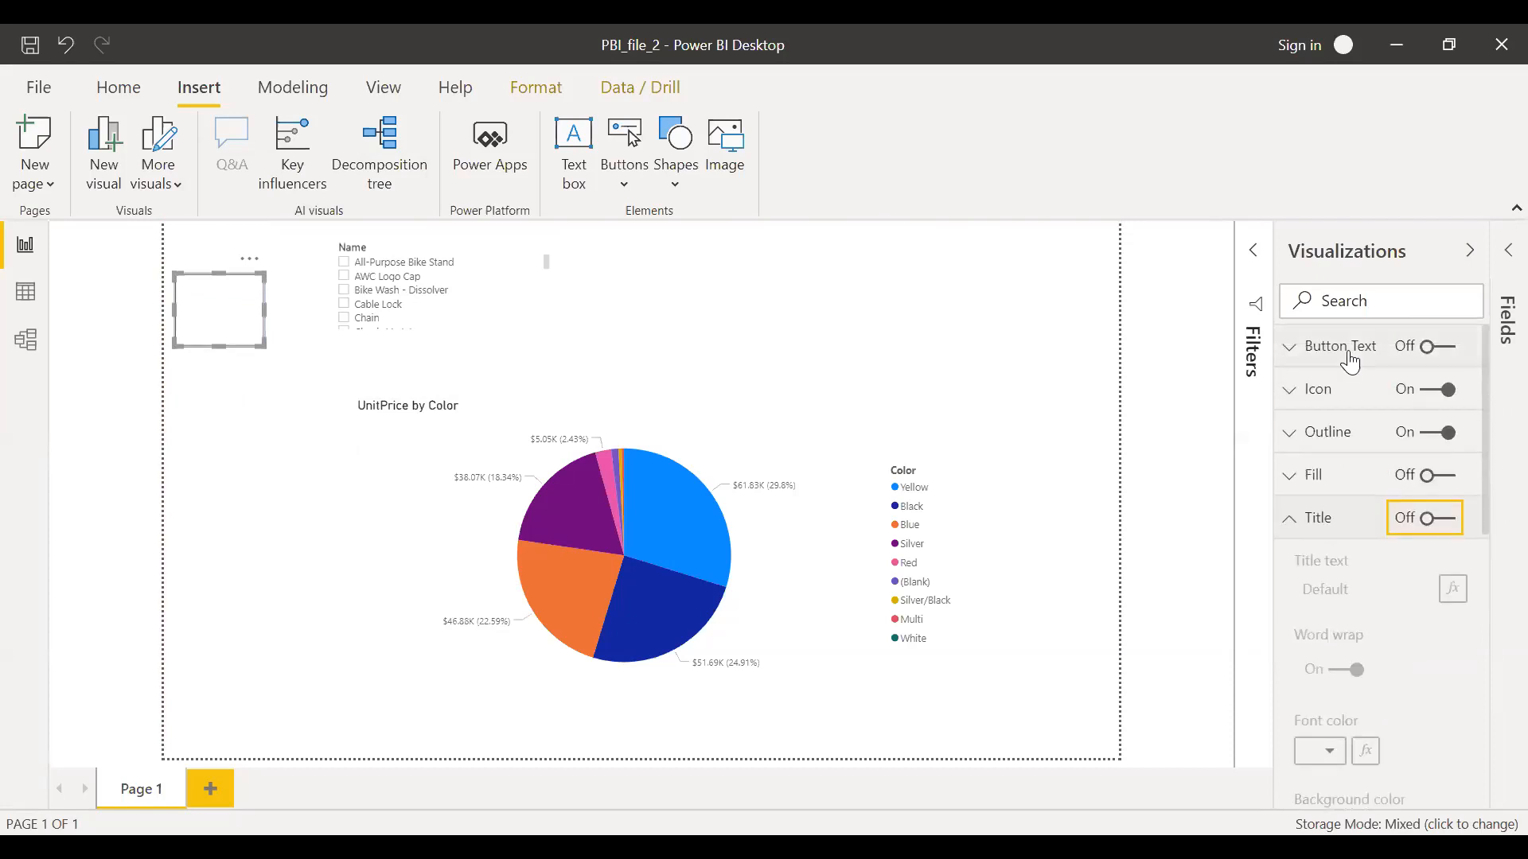
- Turn on the button text with the wording Default and reduce the button's height to fit it
left_click(1440, 360)
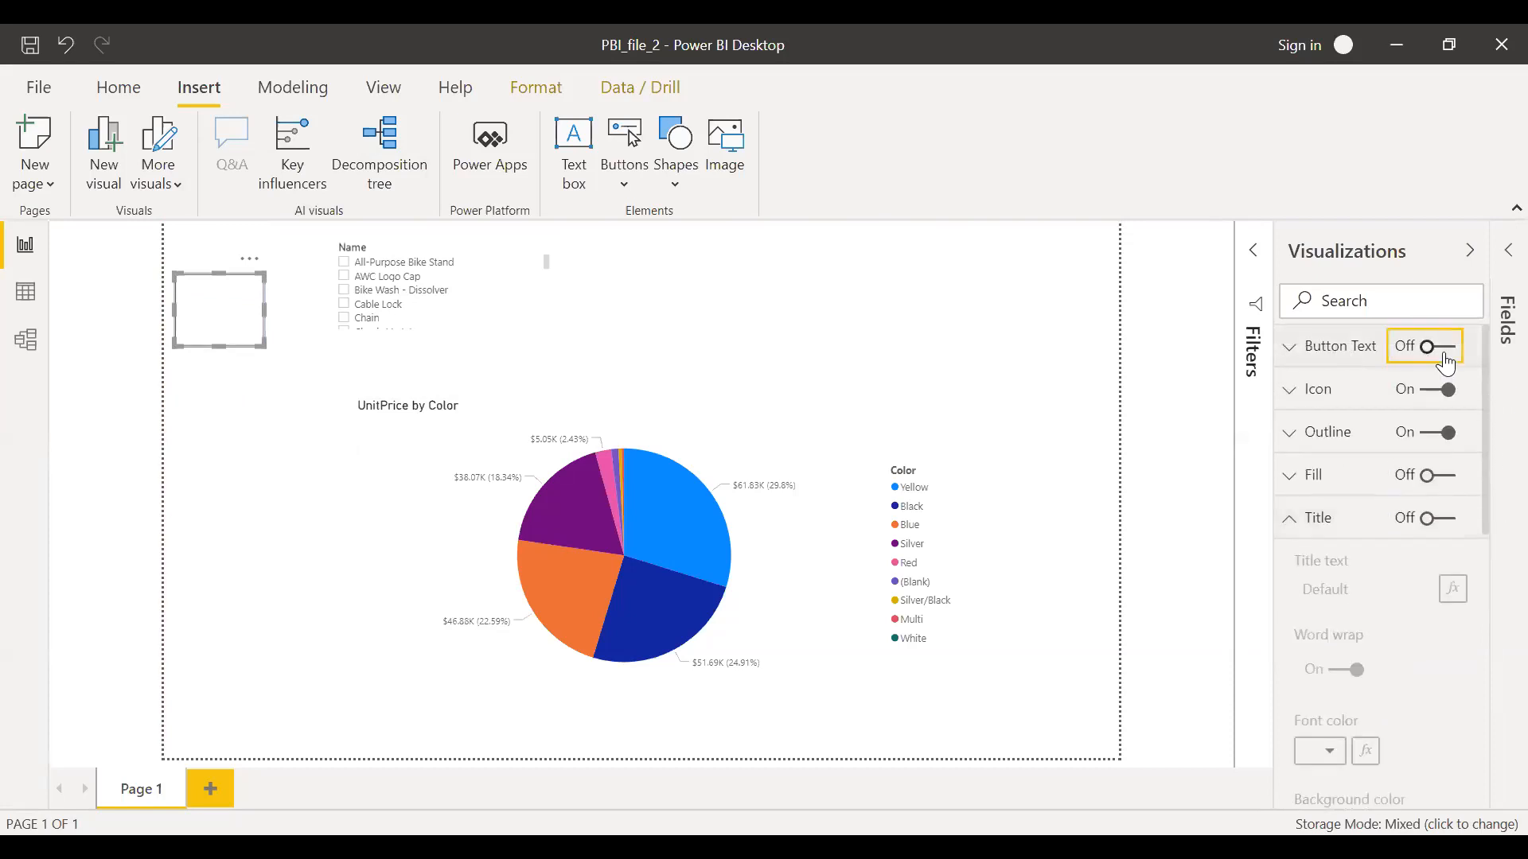
left_click(1293, 363)
left_click(1368, 459)
type("Default")
left_click_drag(219, 347, 218, 309)
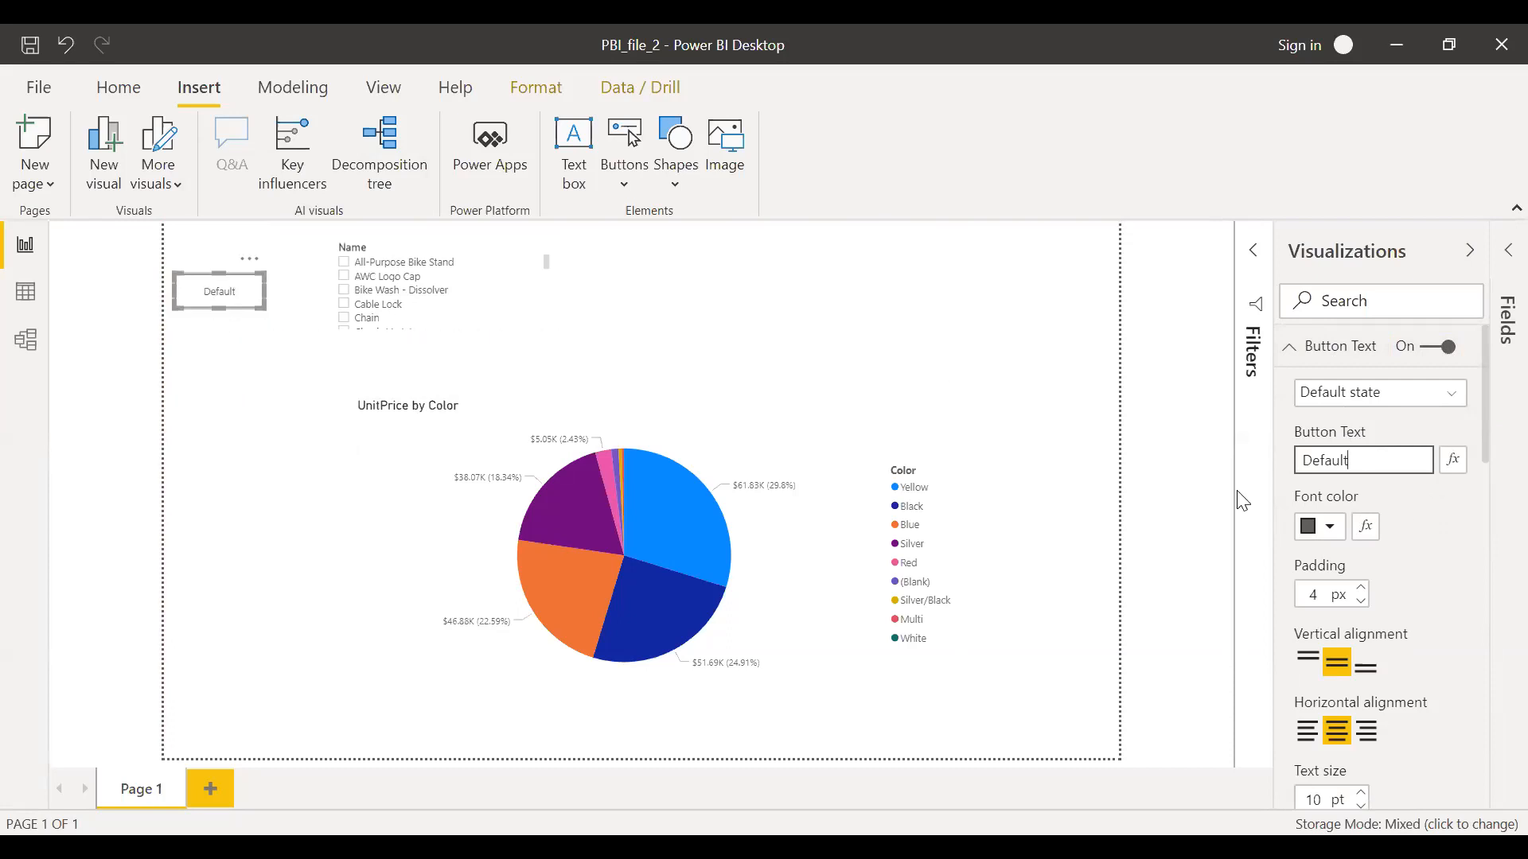
- Set the font color of the Default button's text to white
left_click(1327, 526)
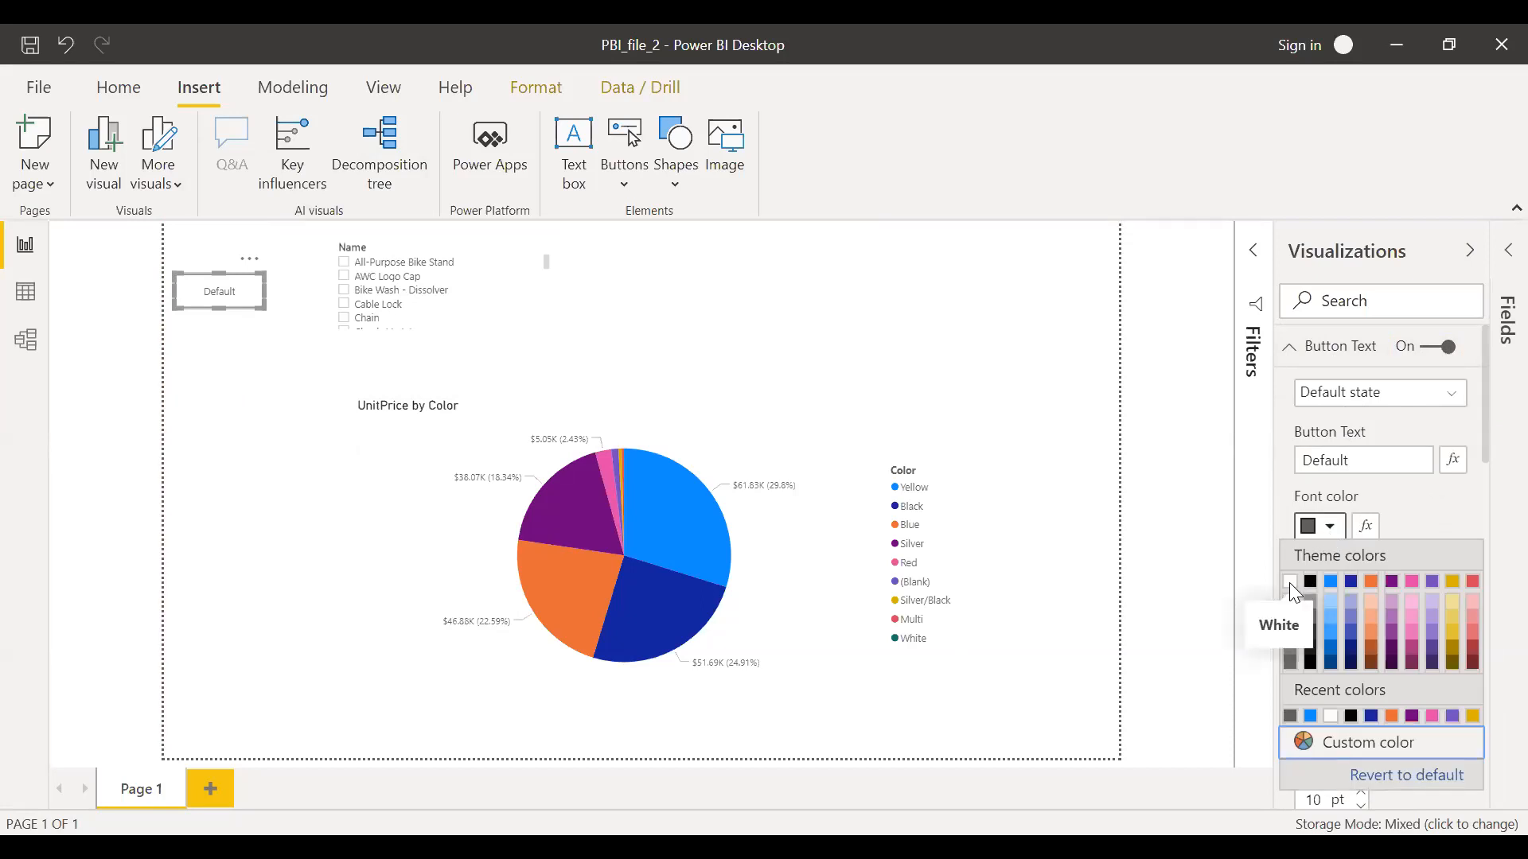
left_click(1290, 584)
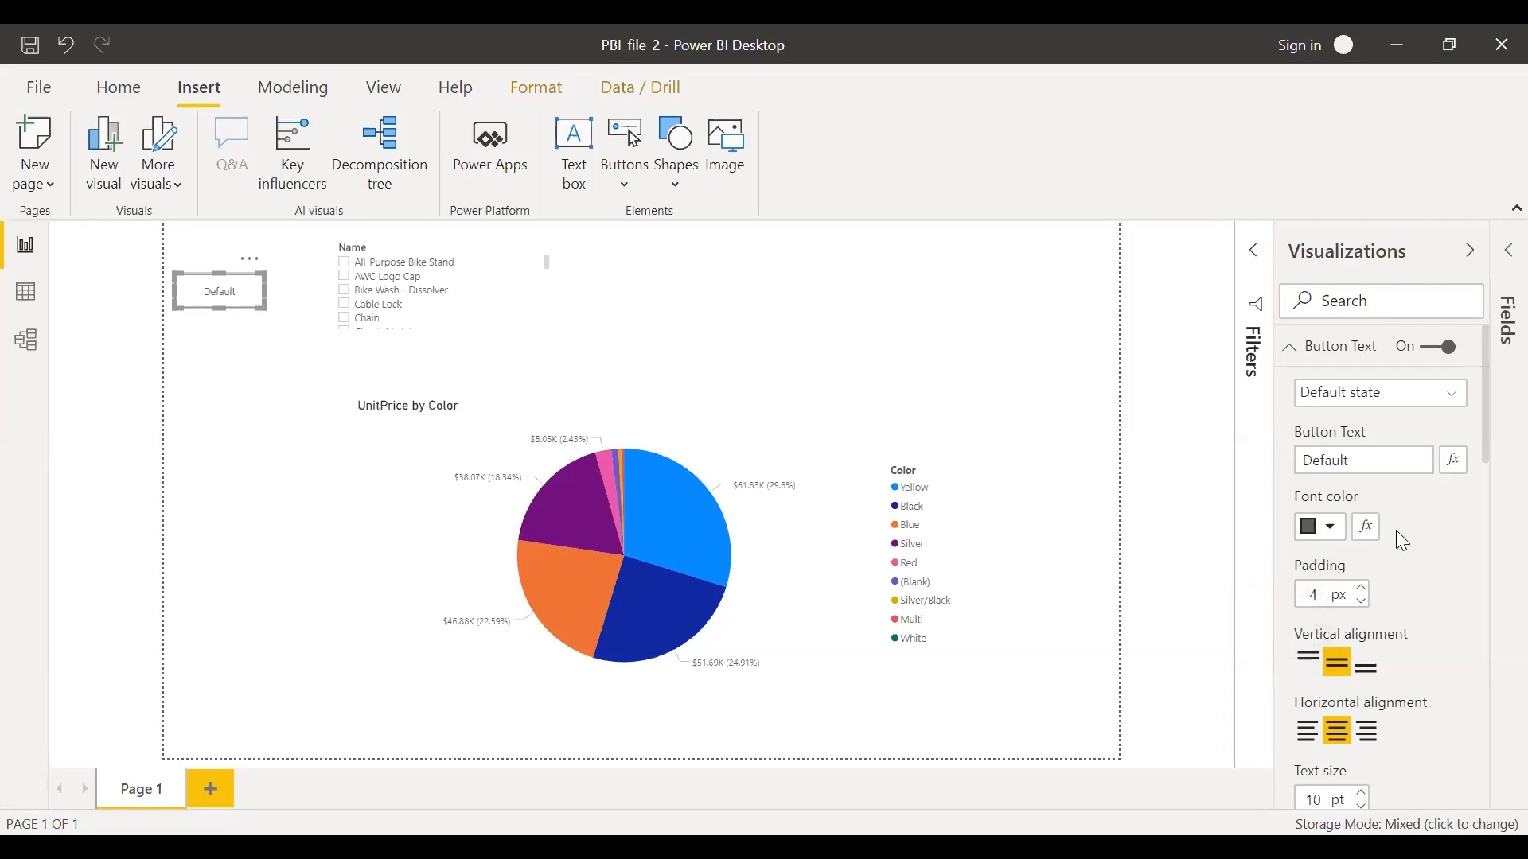
left_click(1328, 528)
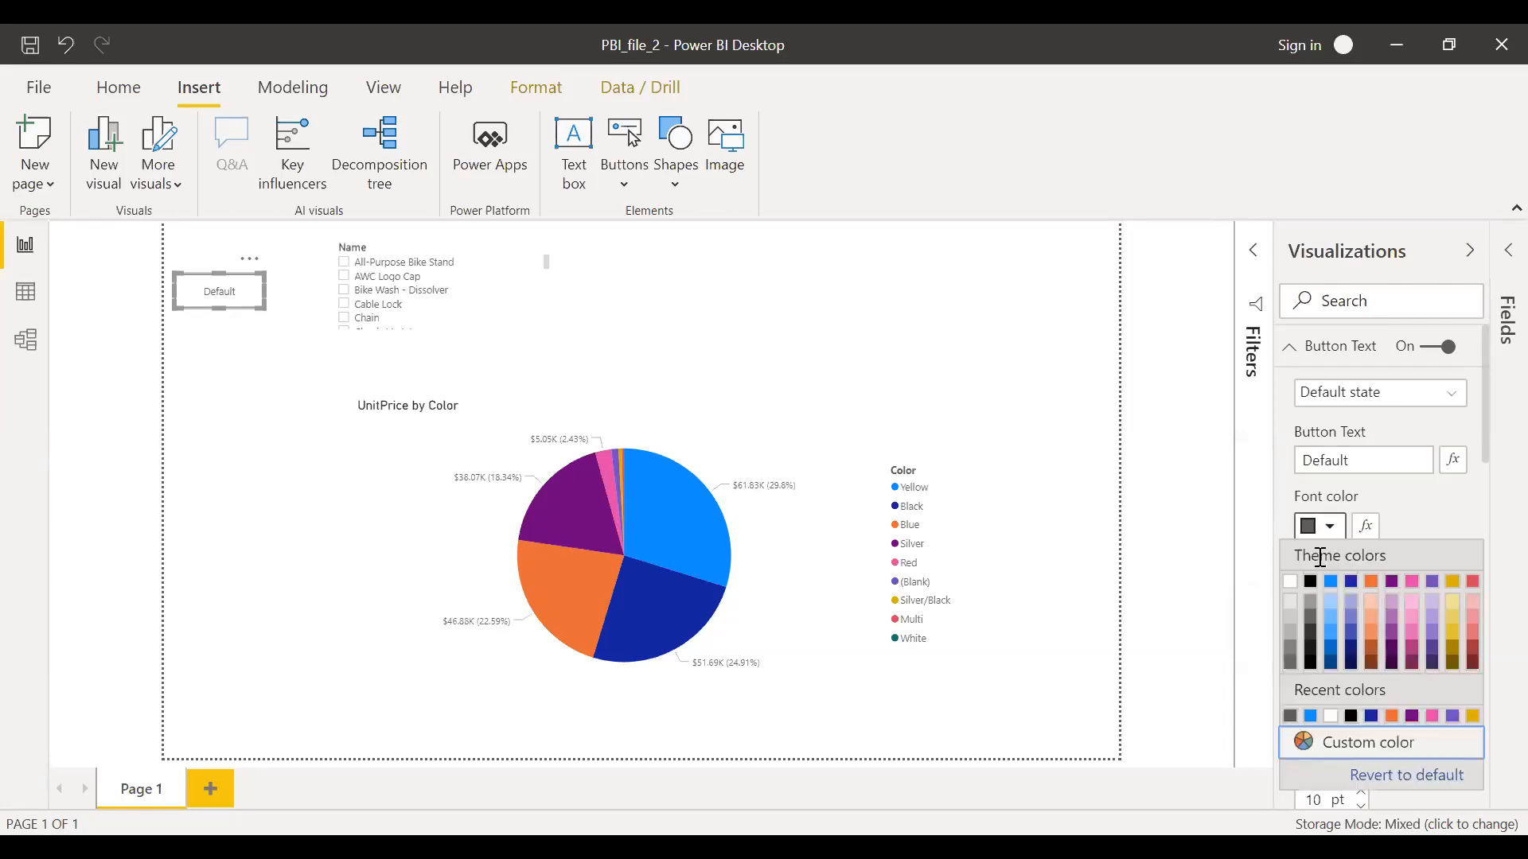
left_click(1290, 584)
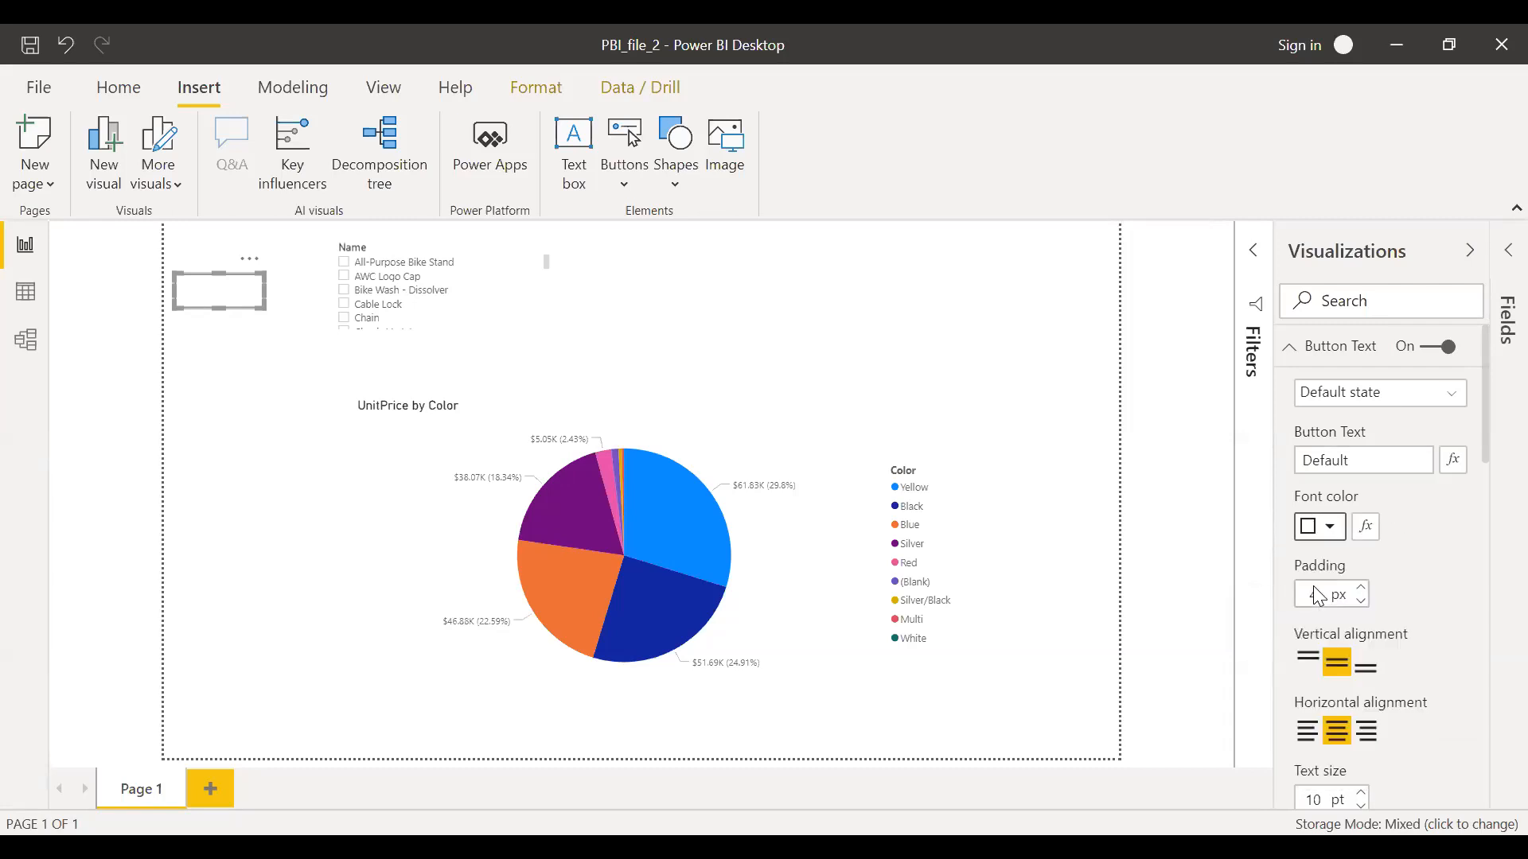
- Turn on the button's fill and set the fill color to bright blue
left_click_drag(1483, 439, 1481, 566)
left_click(1438, 608)
left_click(1308, 616)
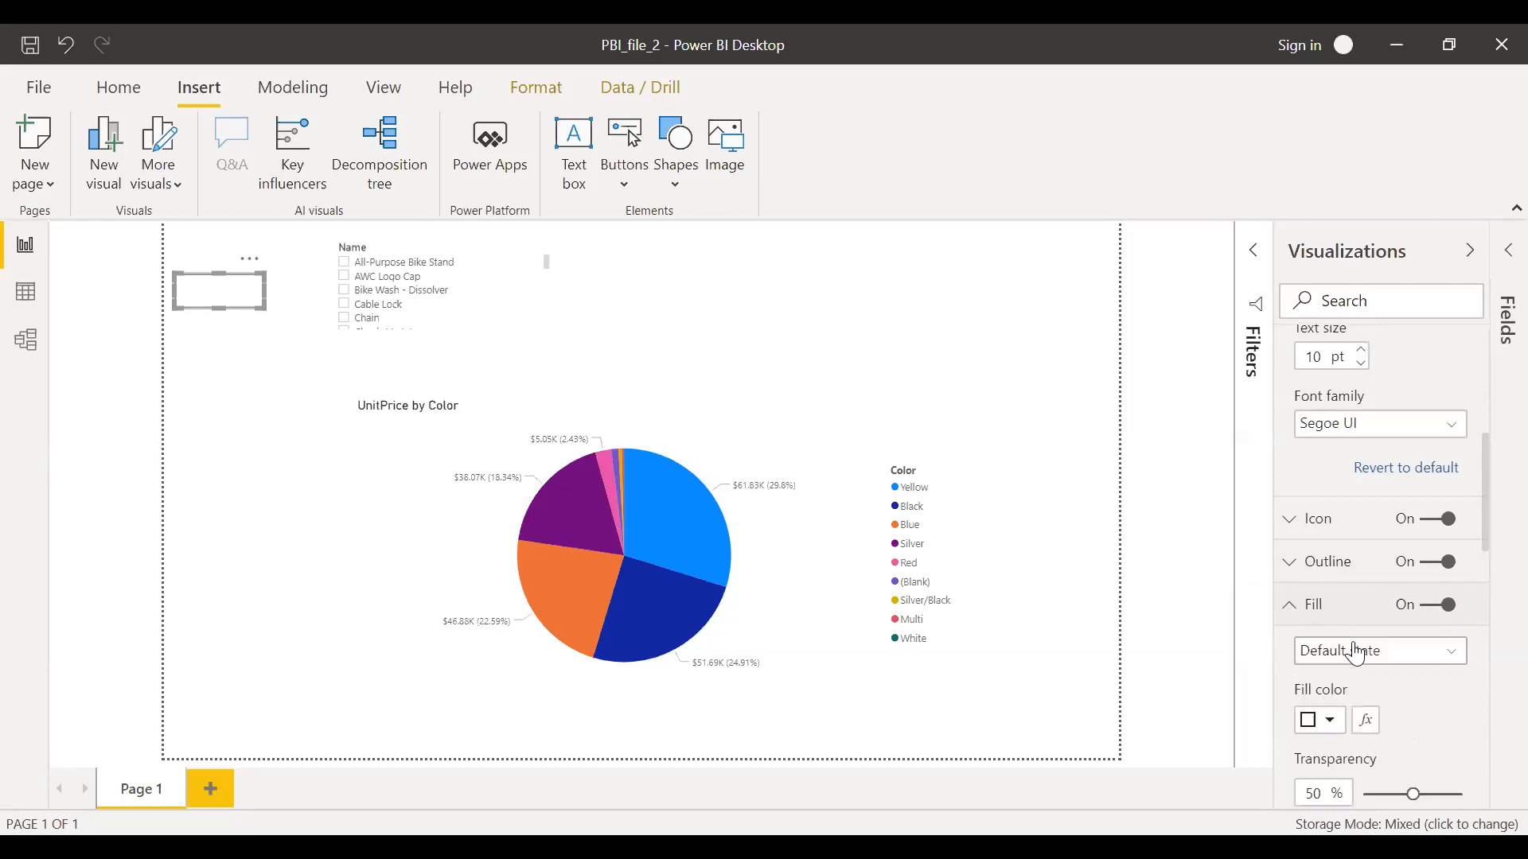
left_click(1329, 721)
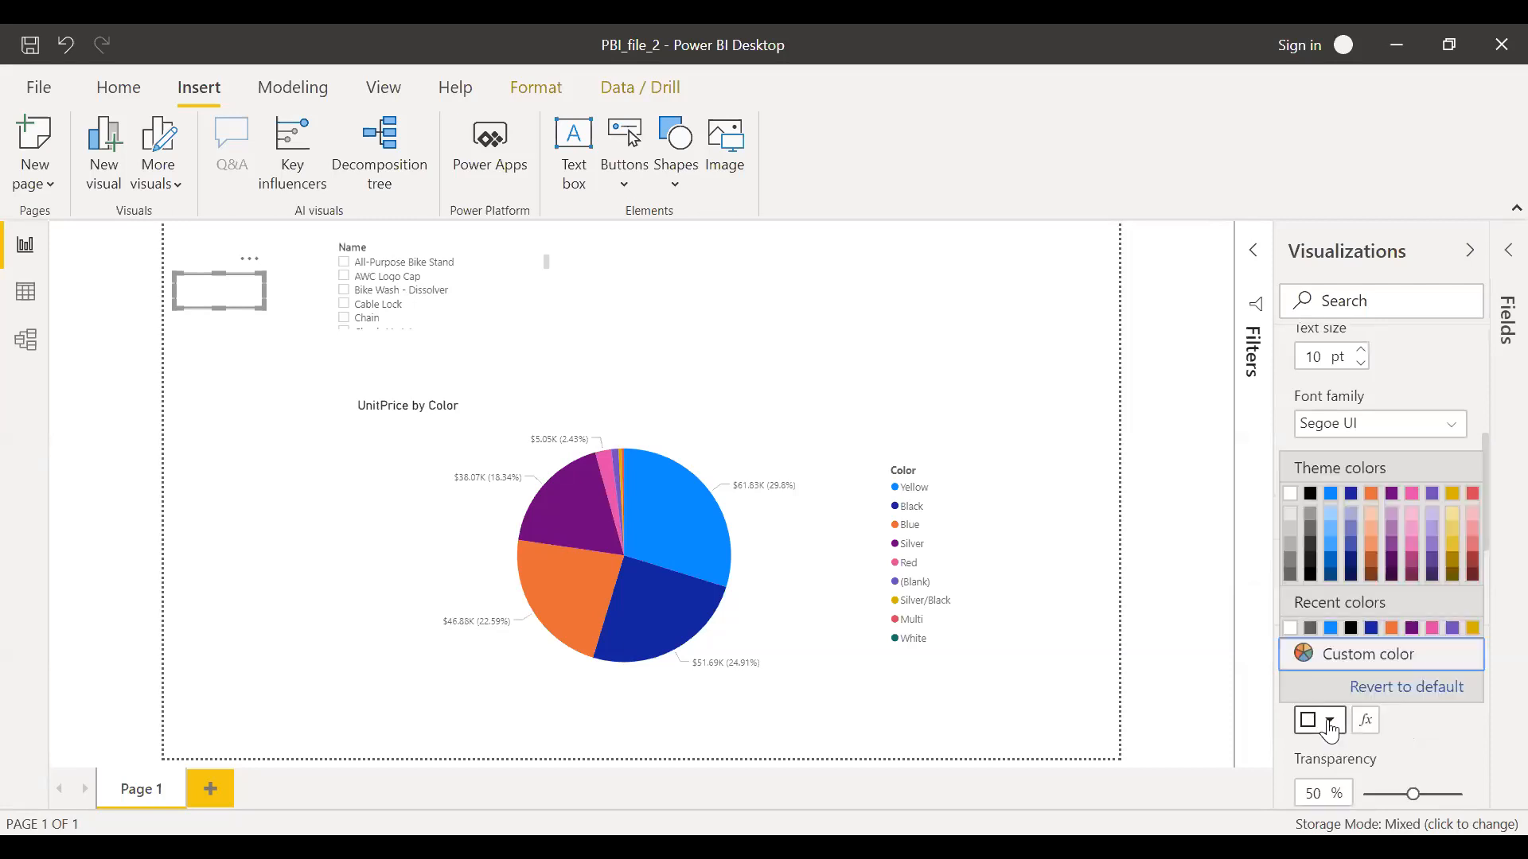
left_click(1331, 632)
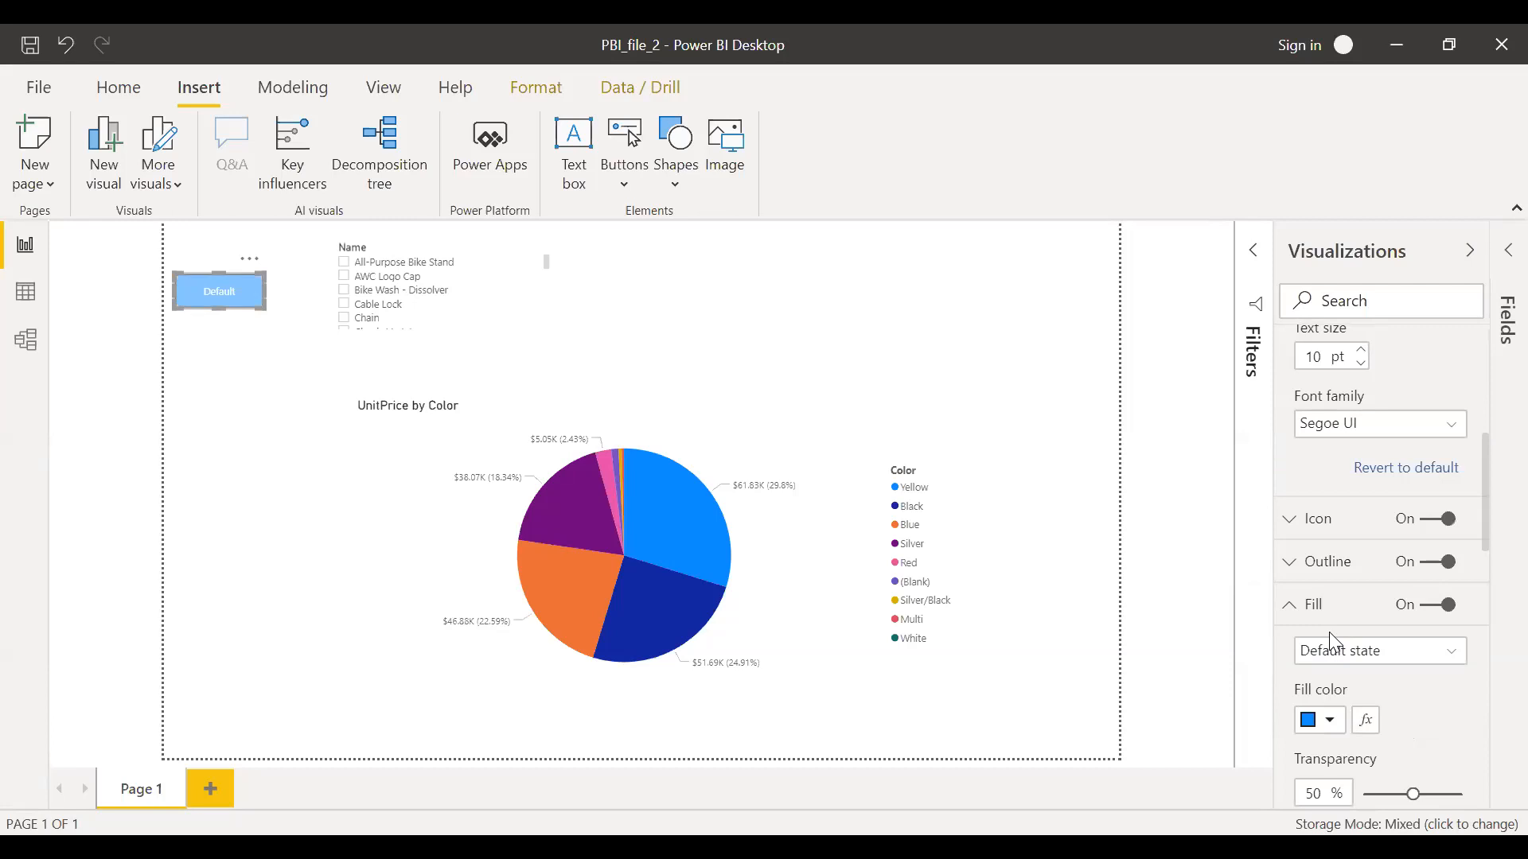
left_click(1291, 607)
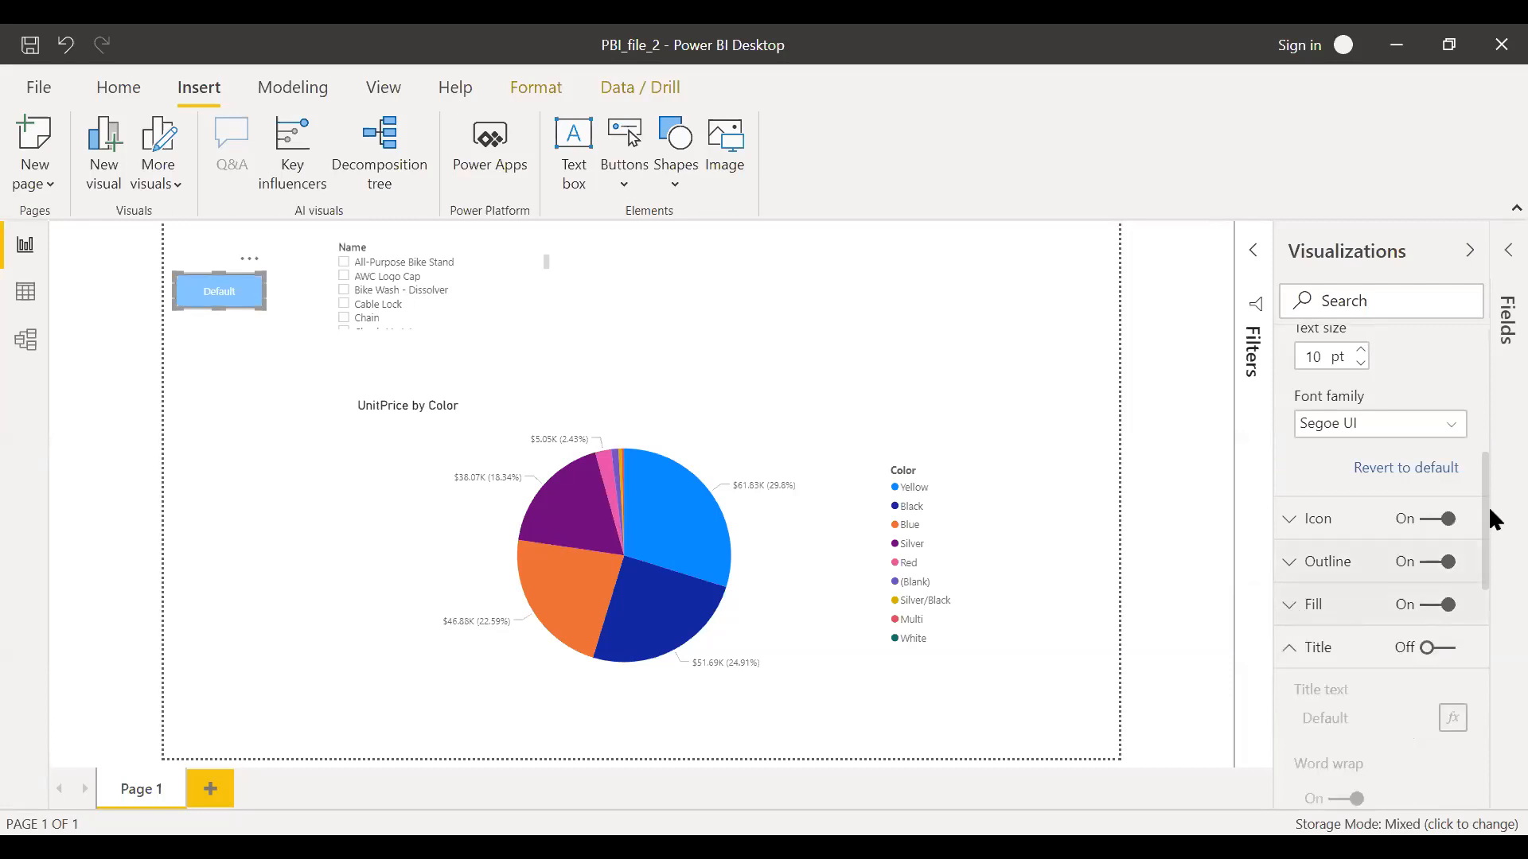
- Change the button text's font family to Arial Black
left_click_drag(1483, 497, 1484, 429)
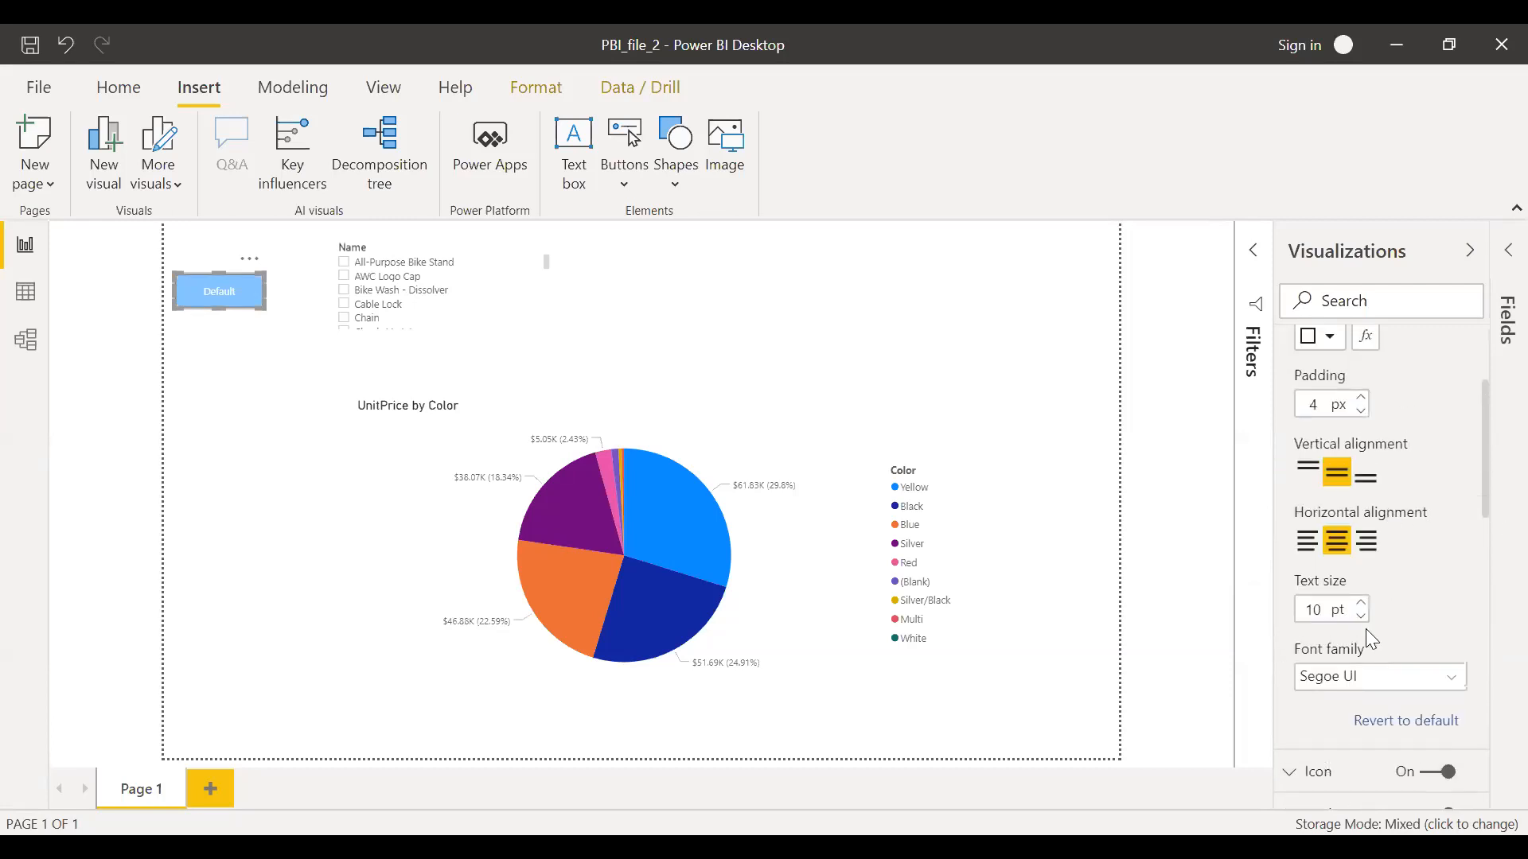
left_click(1448, 678)
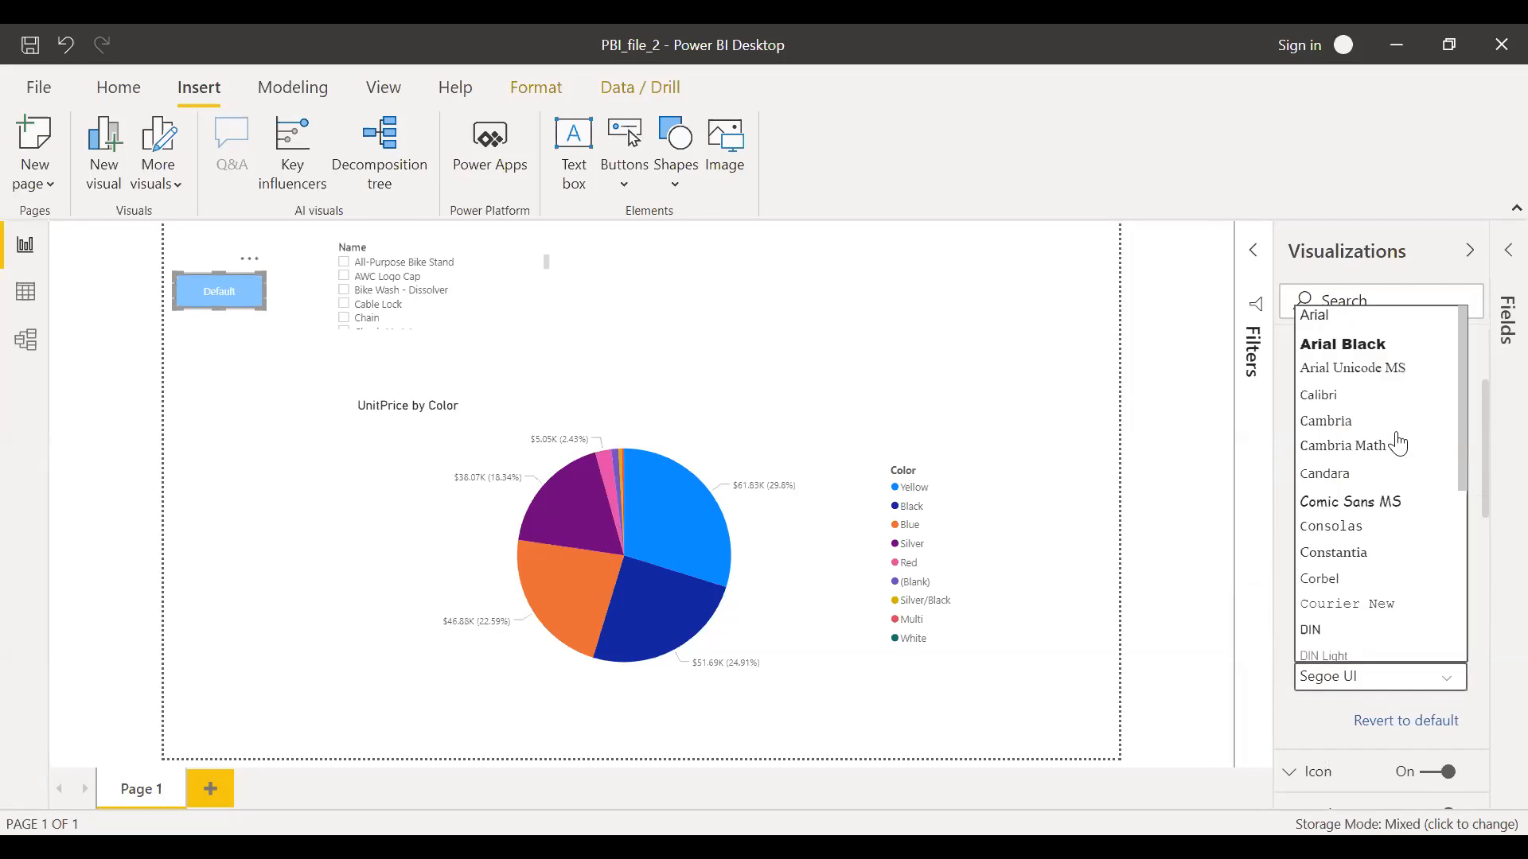
left_click(1352, 347)
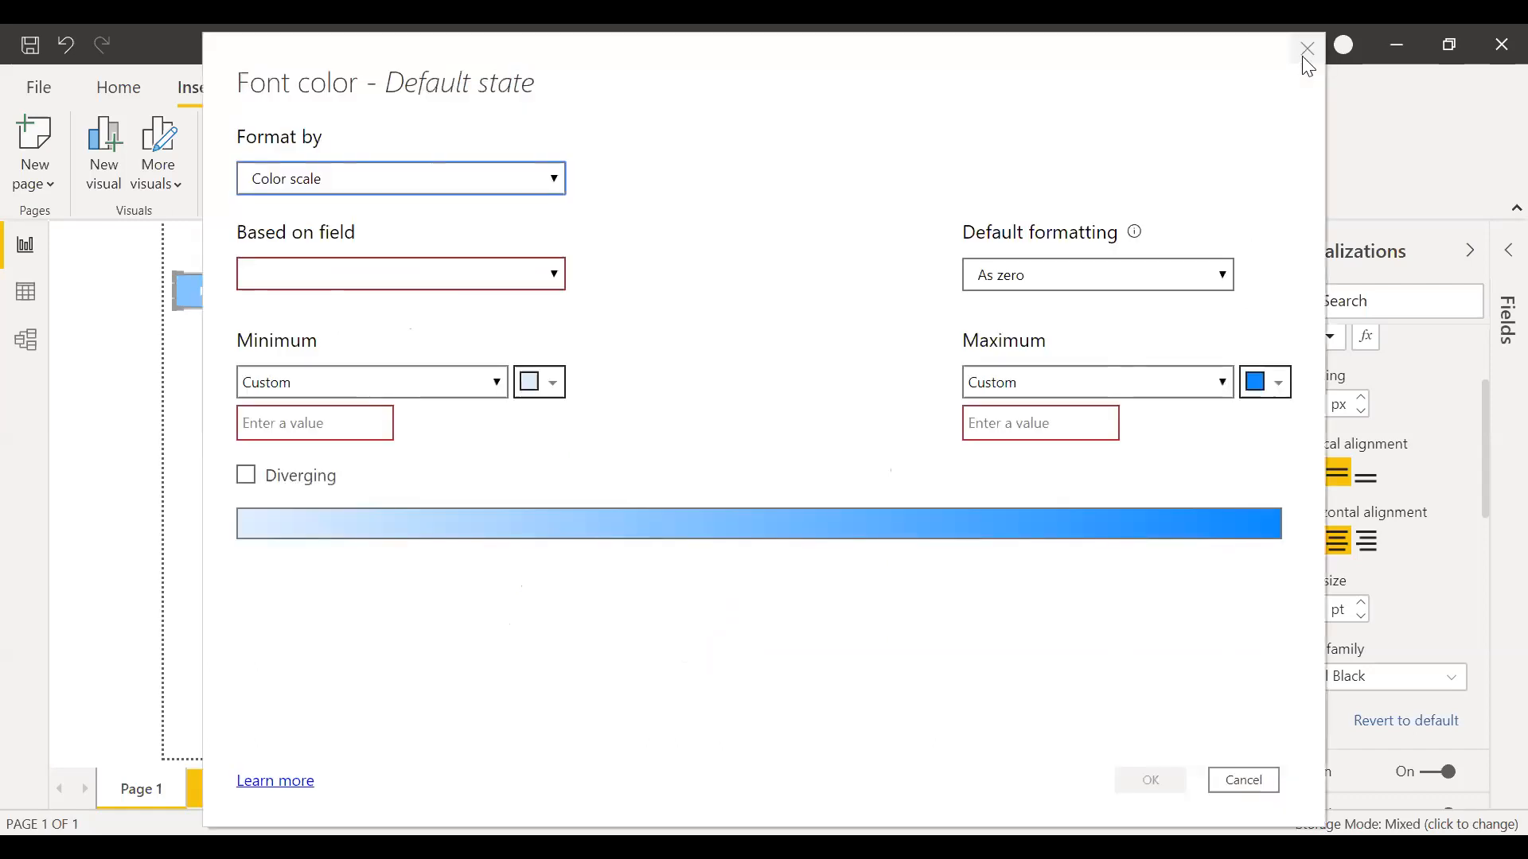
left_click(1301, 60)
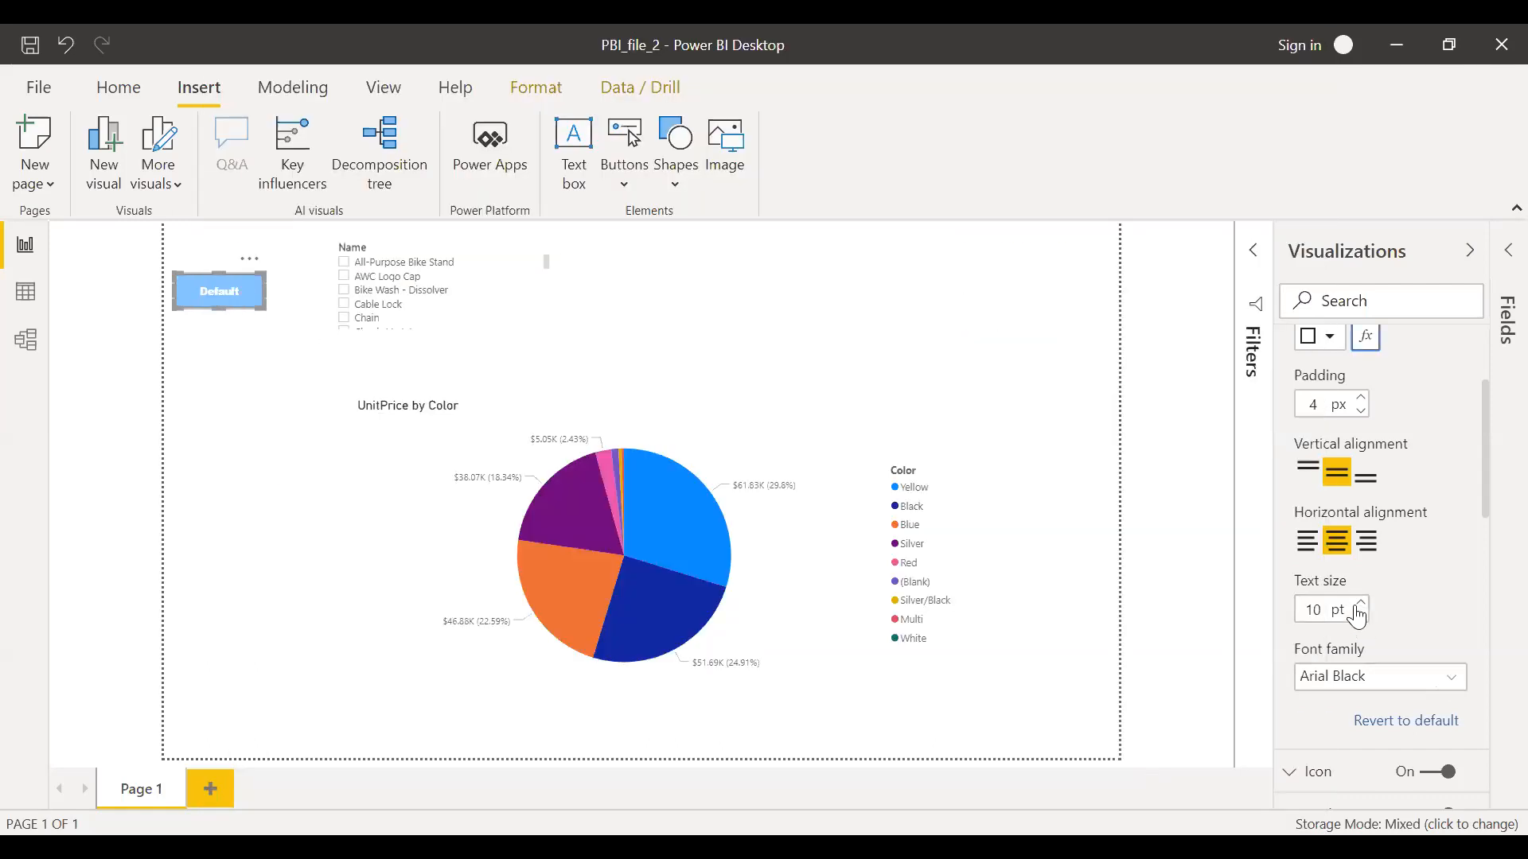
- Increase the text size of the Default button by several points
left_click(1360, 603)
left_click(1361, 603)
left_click(1360, 603)
left_click(1361, 603)
left_click(1360, 603)
- Move the Default button up level with the Name slicer's heading, collapse the Visualizations pane and deselect the button
left_click(109, 286)
left_click_drag(239, 272, 232, 233)
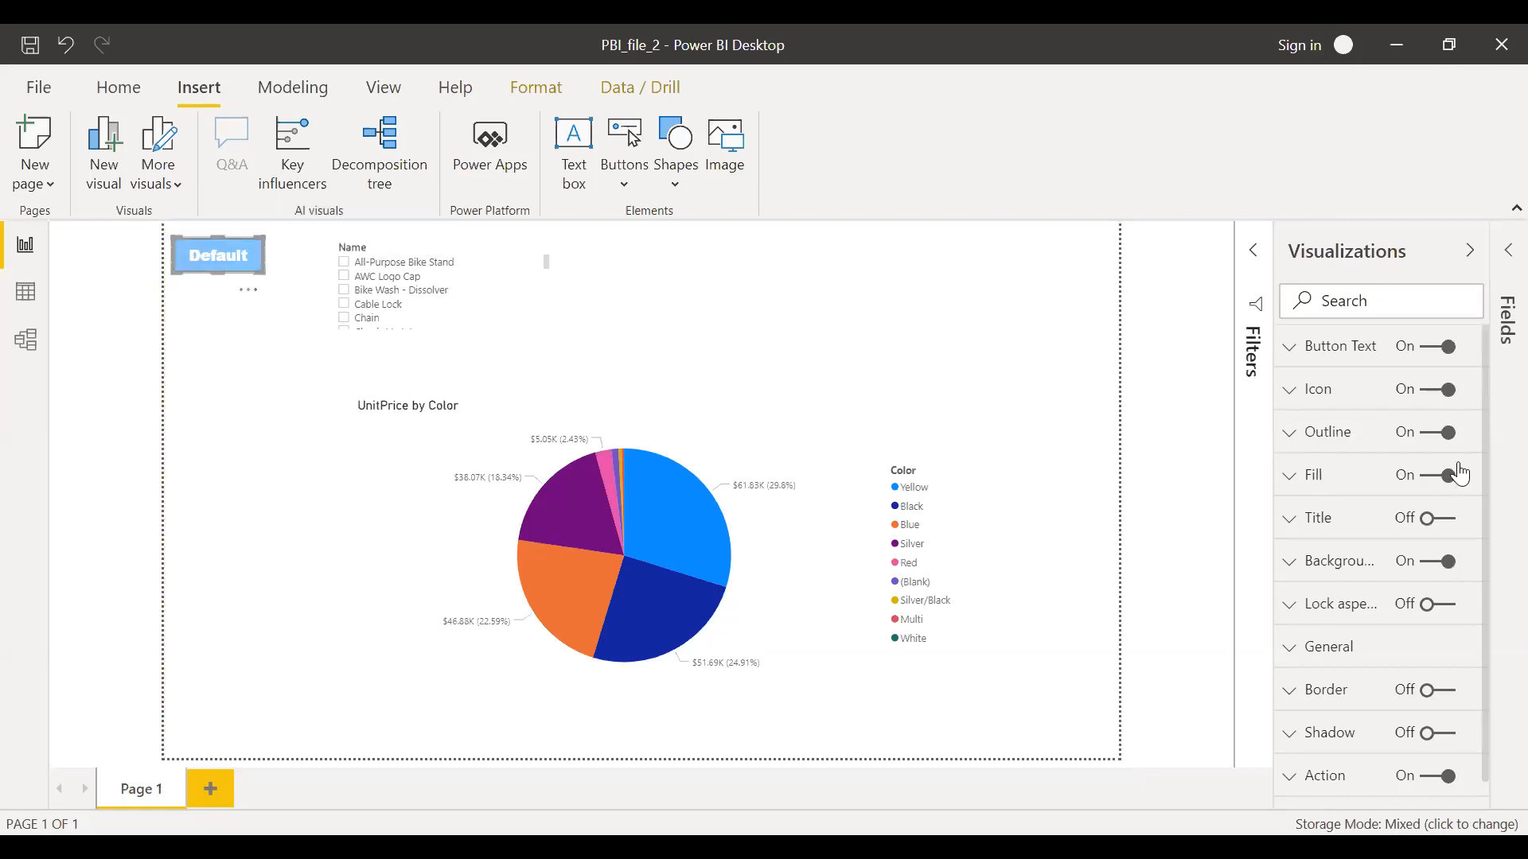
left_click(1470, 253)
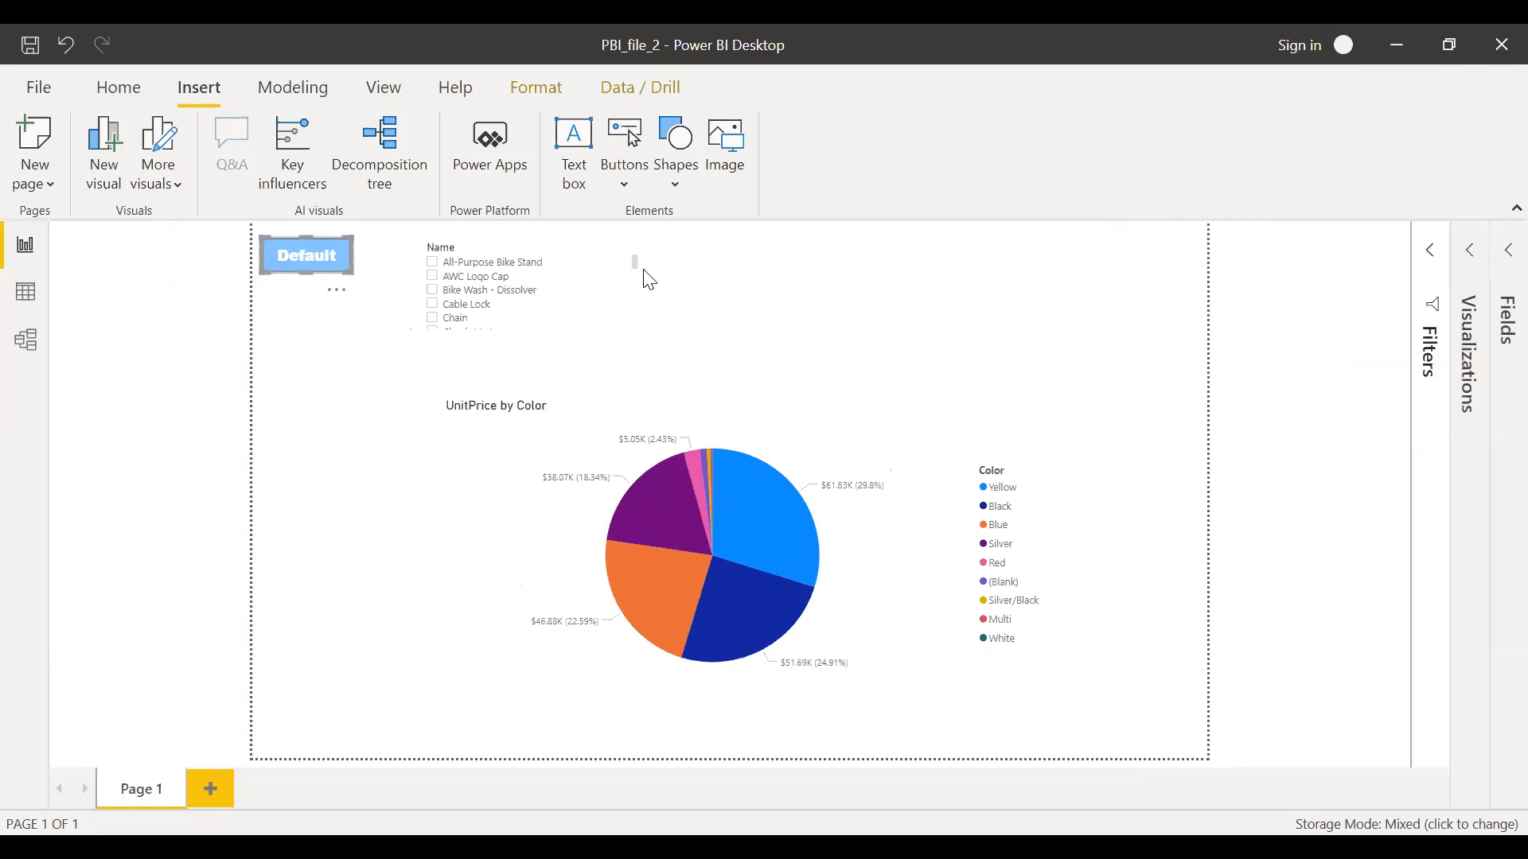
left_click(649, 280)
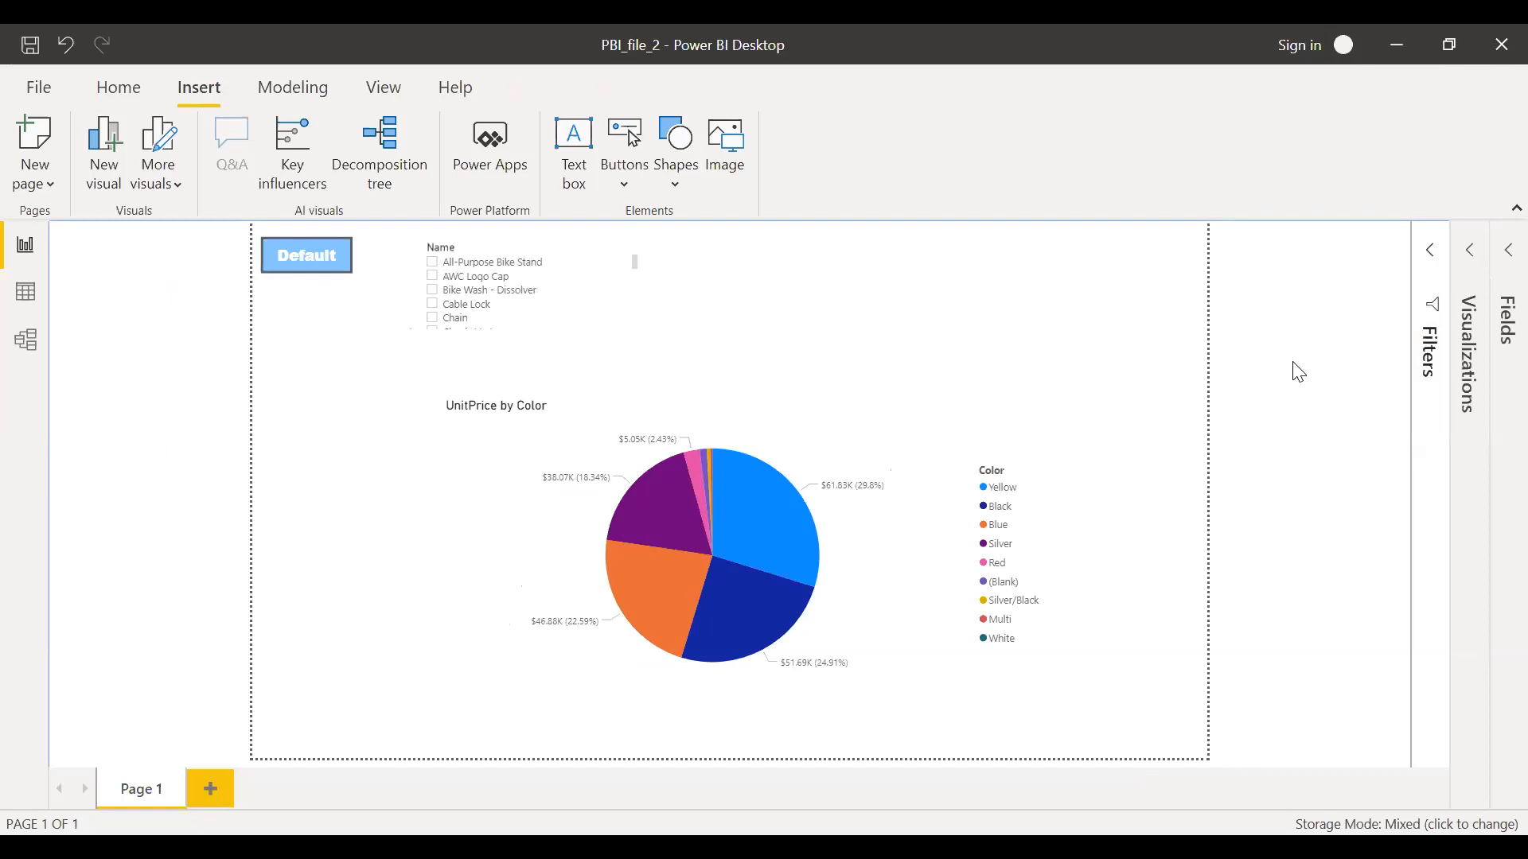
- Test the Default button by following its bookmark link twice, clearing the Name slicer's selections in between
left_click(313, 271)
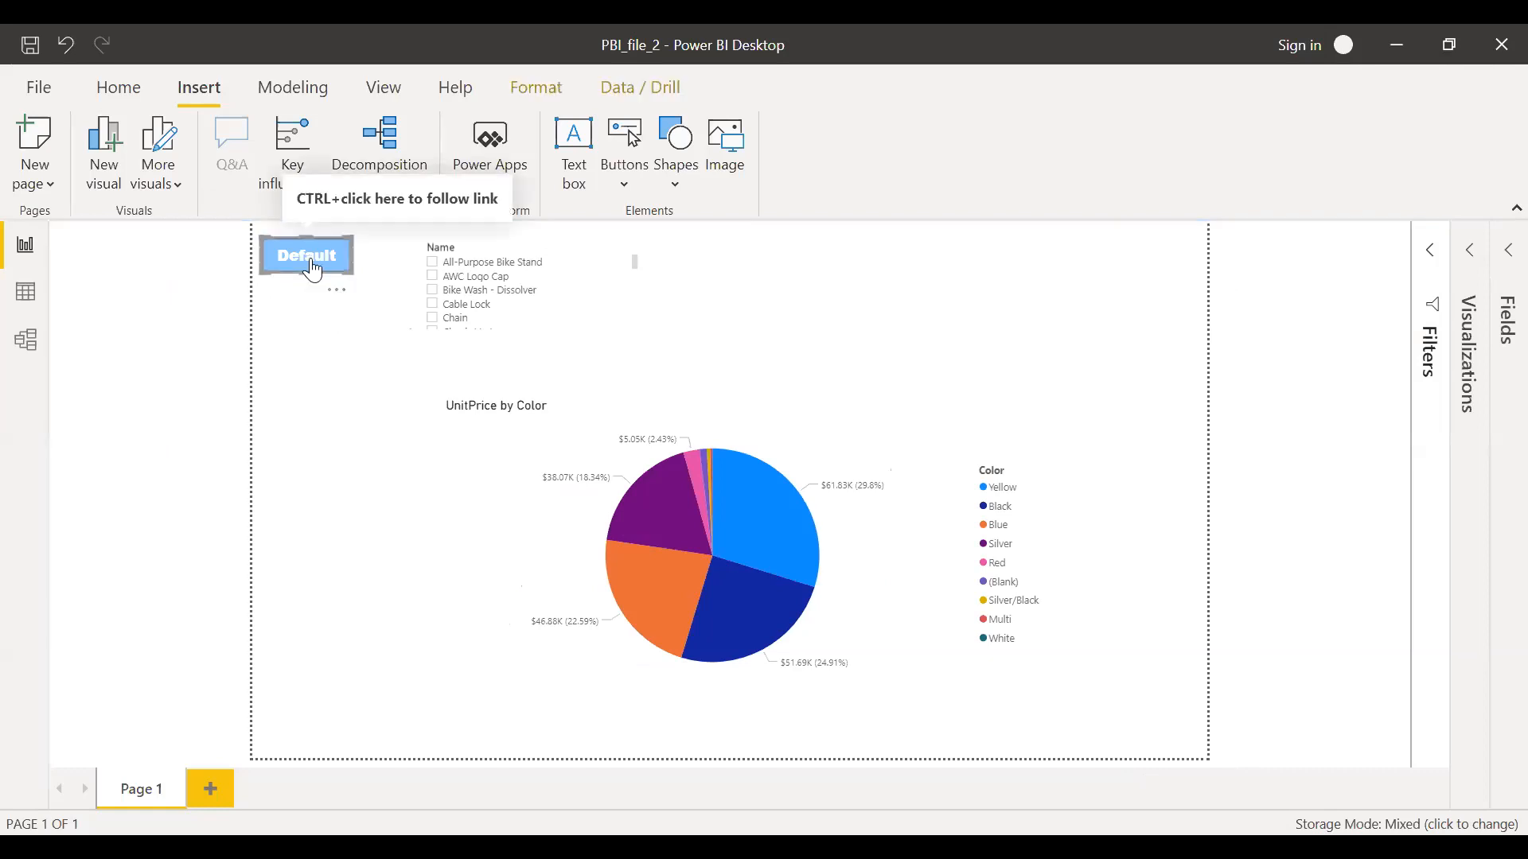
left_click(312, 269, "ctrl")
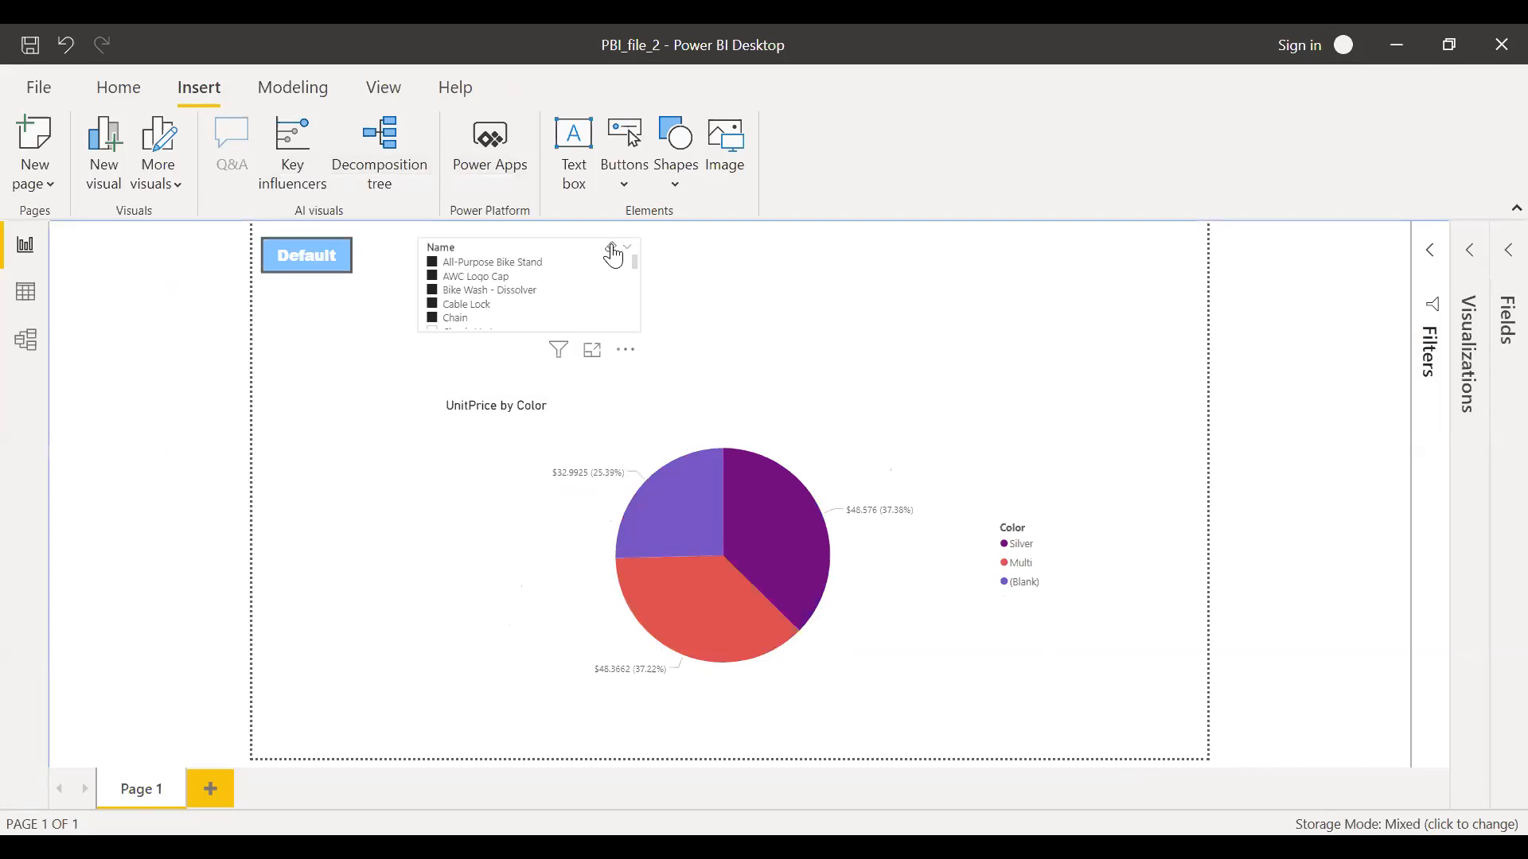
left_click(612, 248)
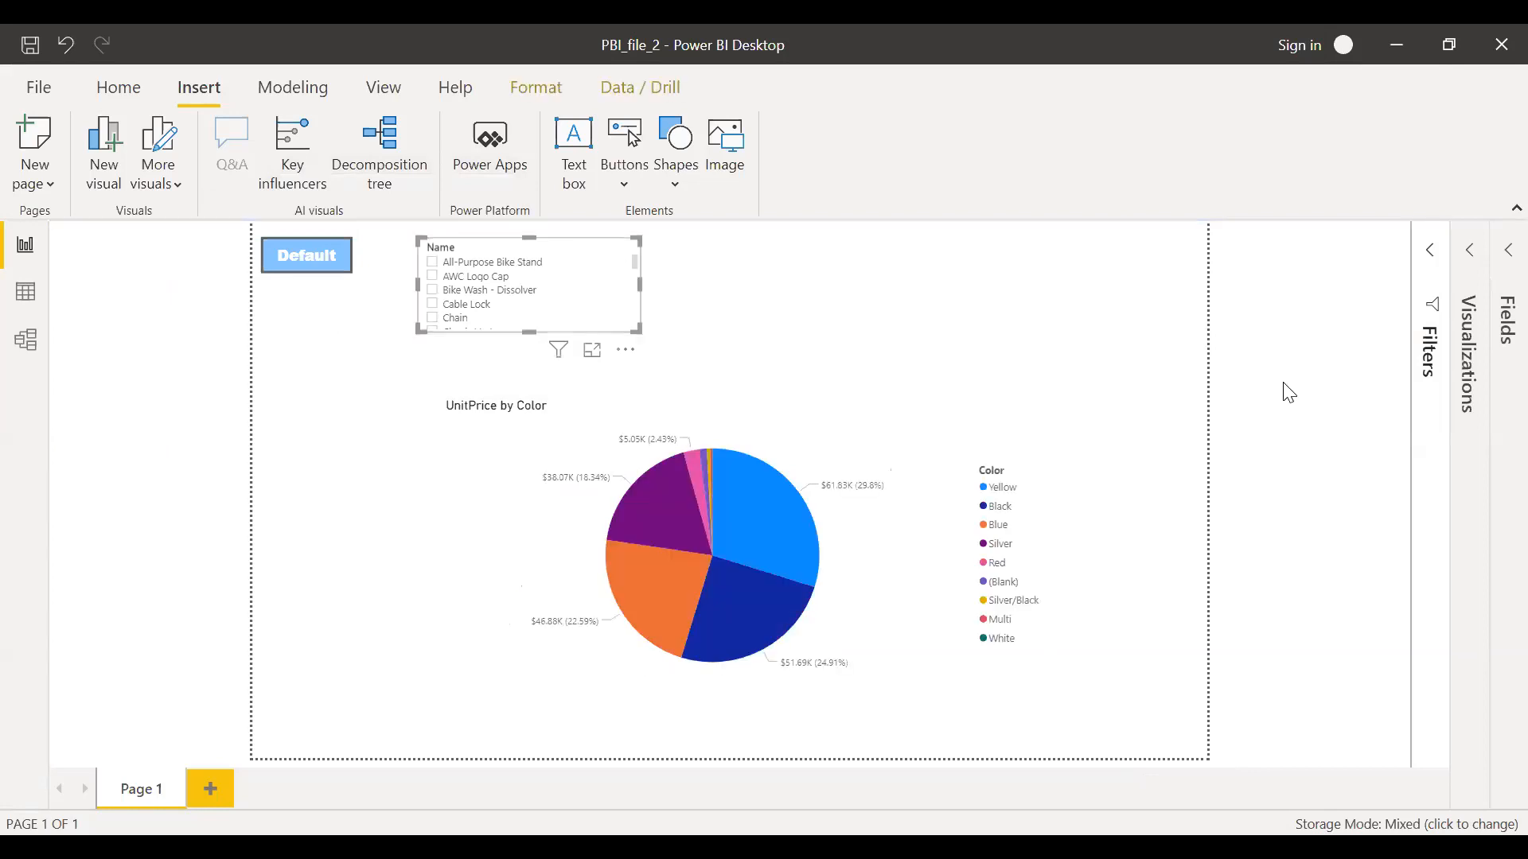
left_click(1284, 385)
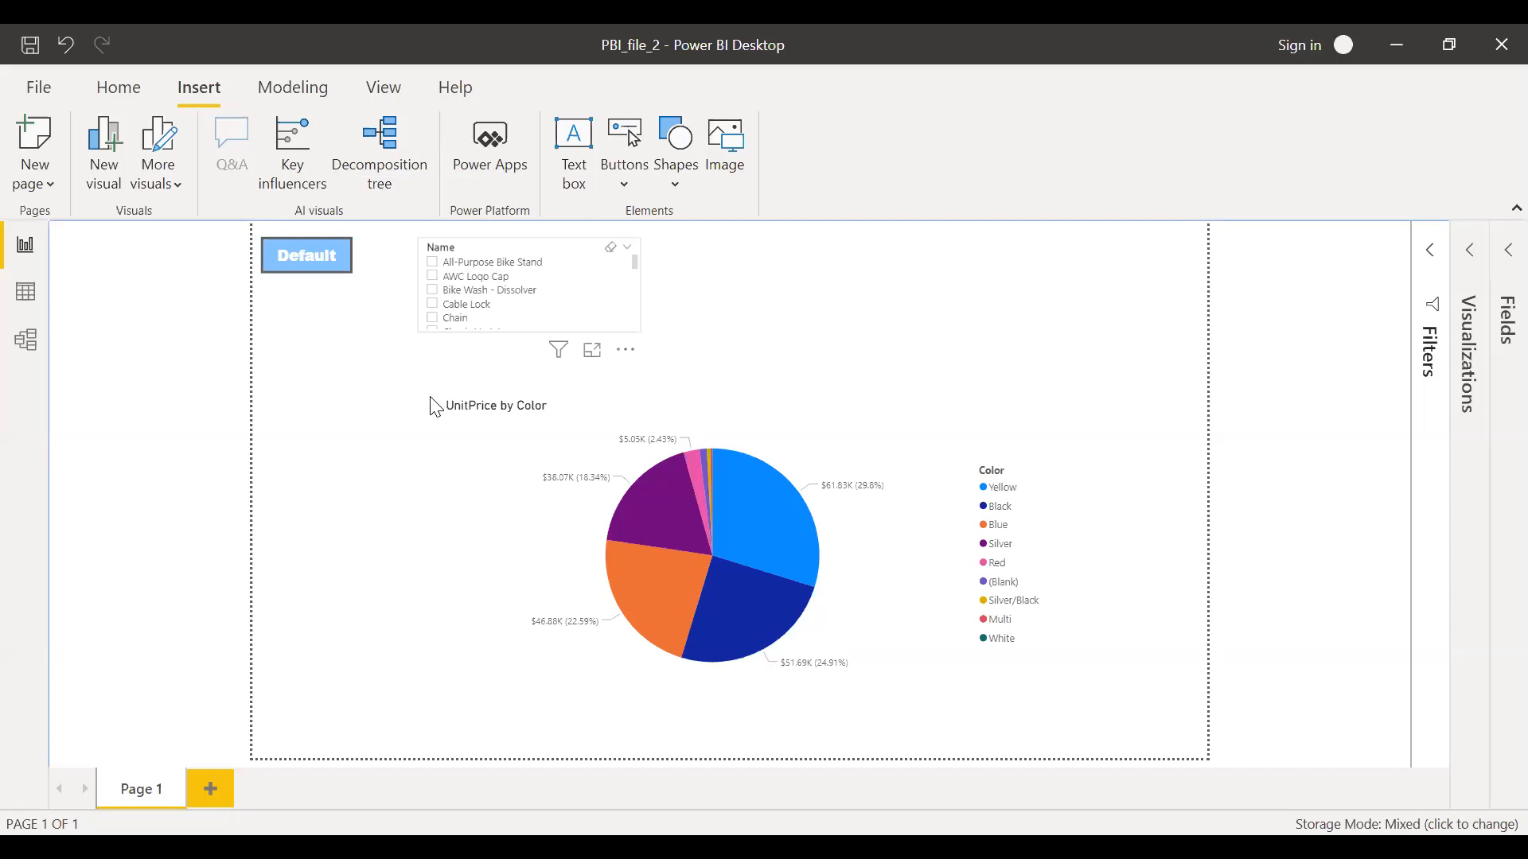
left_click(291, 267, "ctrl")
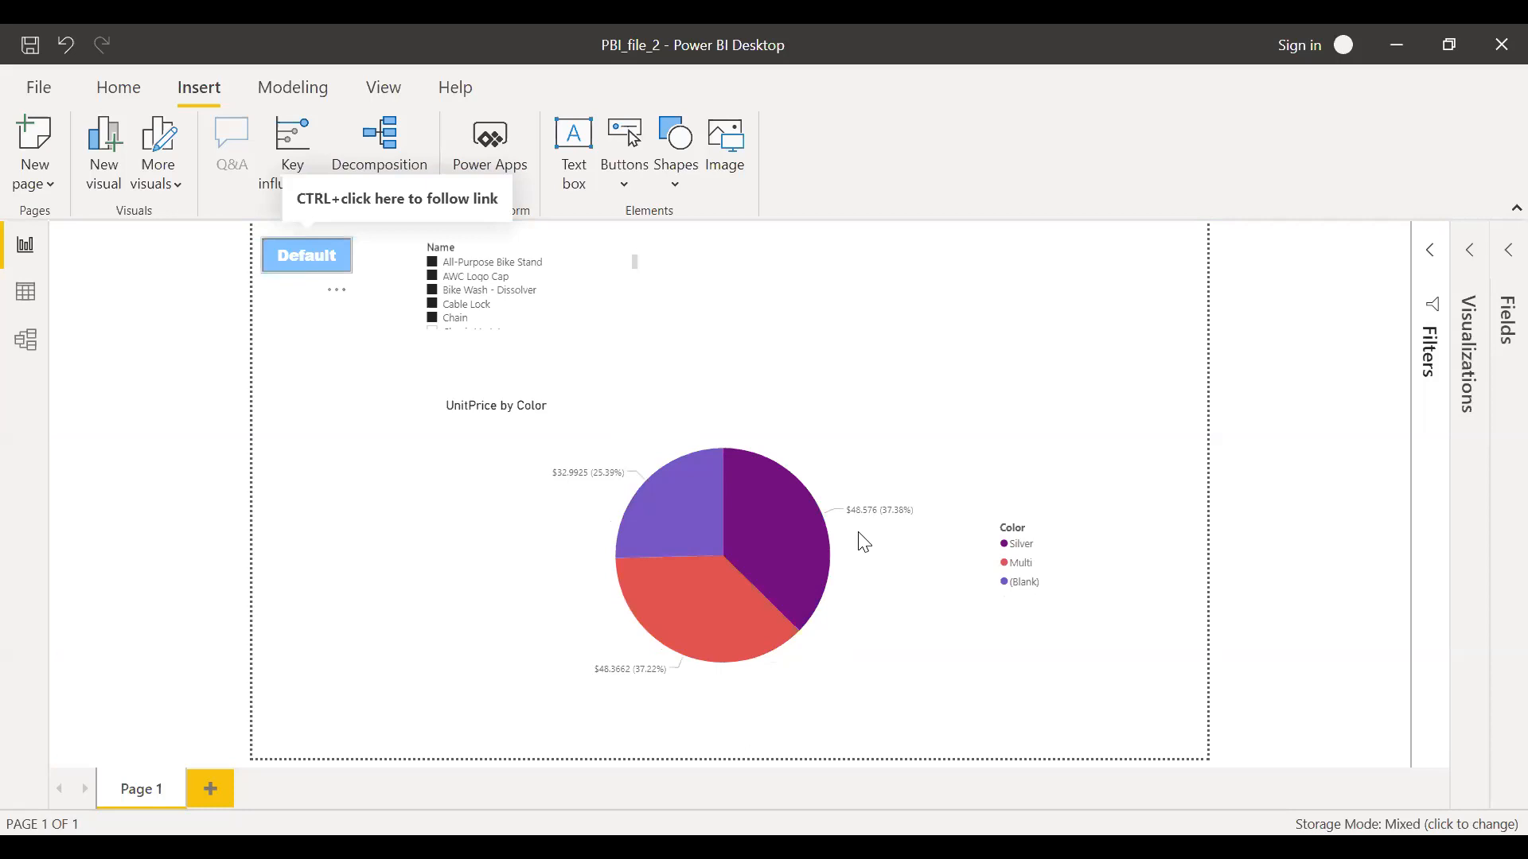